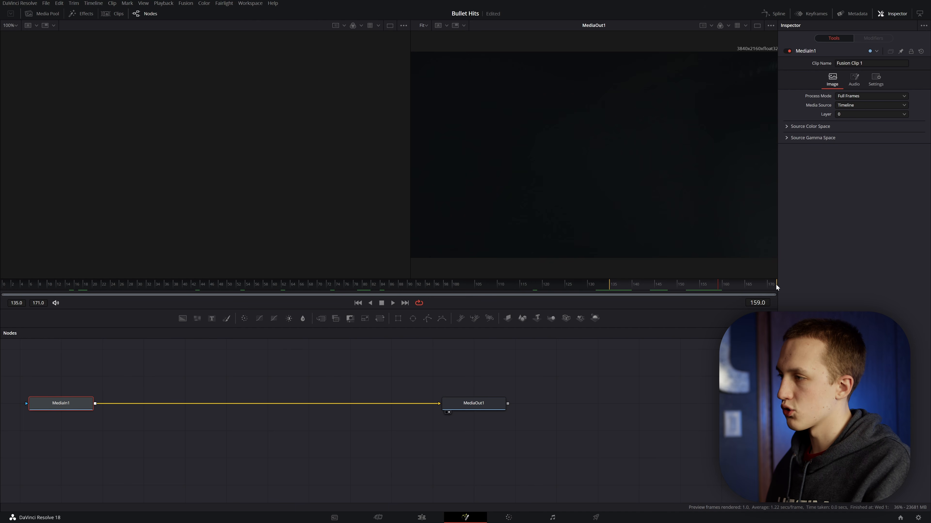
- End the render range at frame 159 and add a Tracker node between MediaIn1 and MediaOut1
left_click_drag(776, 286, 725, 287)
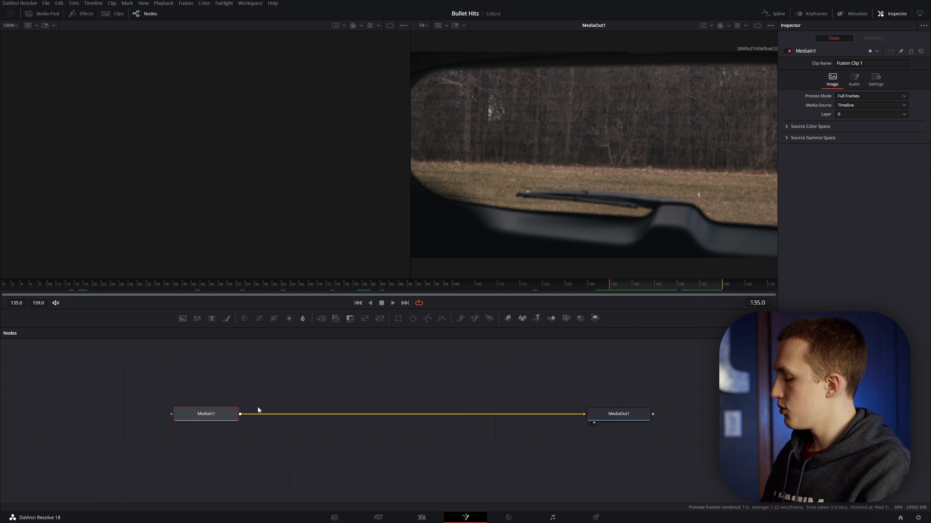
key("shift+space")
type("track")
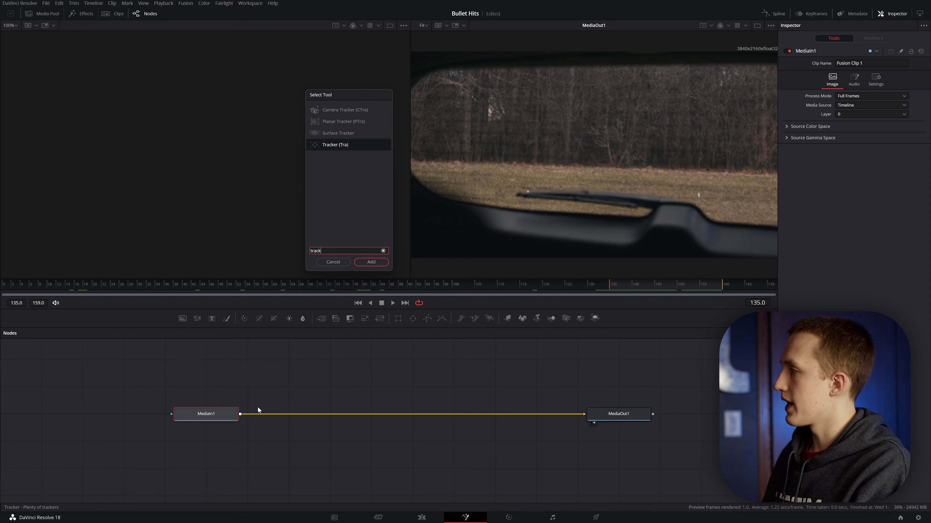
key("Return")
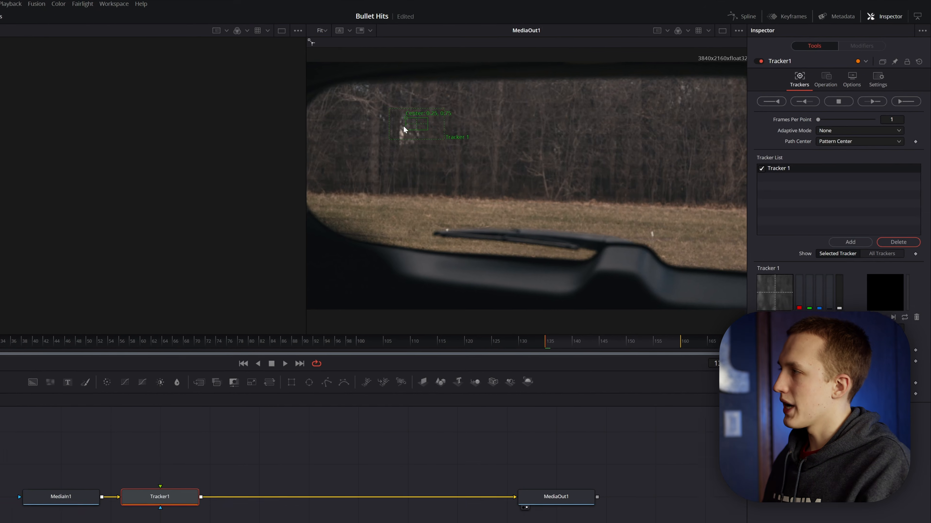
- Position Tracker 1 on the tip of the wiper and resize its pattern box to fit around that detail
left_click_drag(396, 120, 396, 222)
scroll(401, 230, "up", 3)
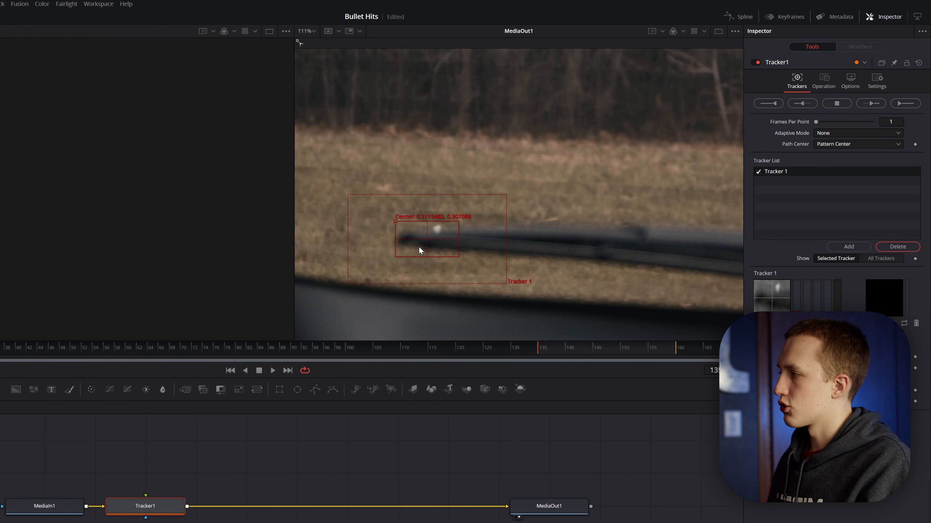
scroll(418, 247, "up", 3)
mouse_move(326, 272)
left_mouse_down()
mouse_move(339, 238)
mouse_move(340, 284)
left_mouse_up()
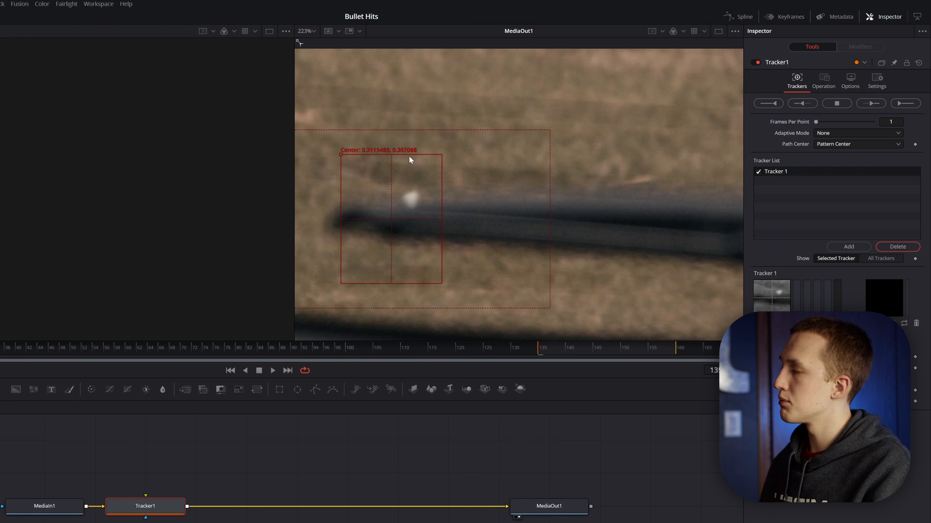
left_click_drag(408, 156, 405, 198)
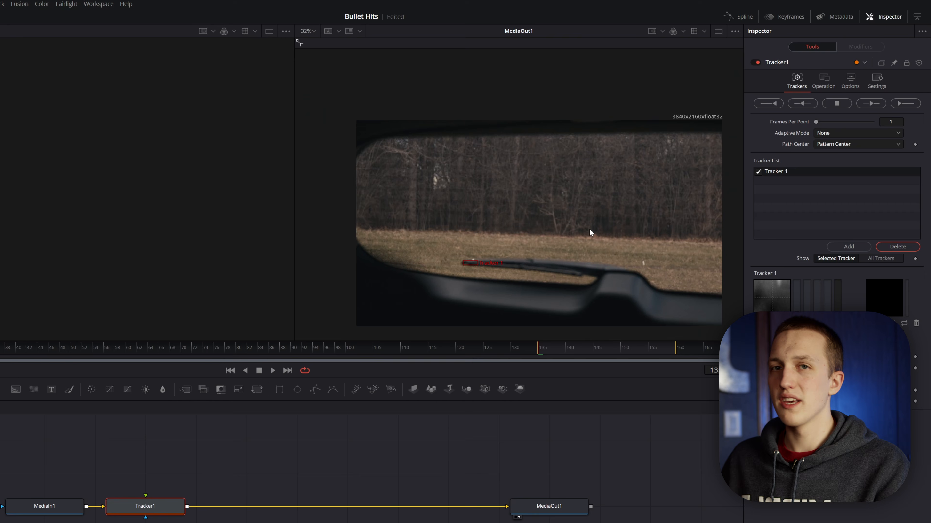
- Add Trackers 2, 3 and 4 on other parts of the car window frame and set the adaptive mode to Best match
left_click(854, 246)
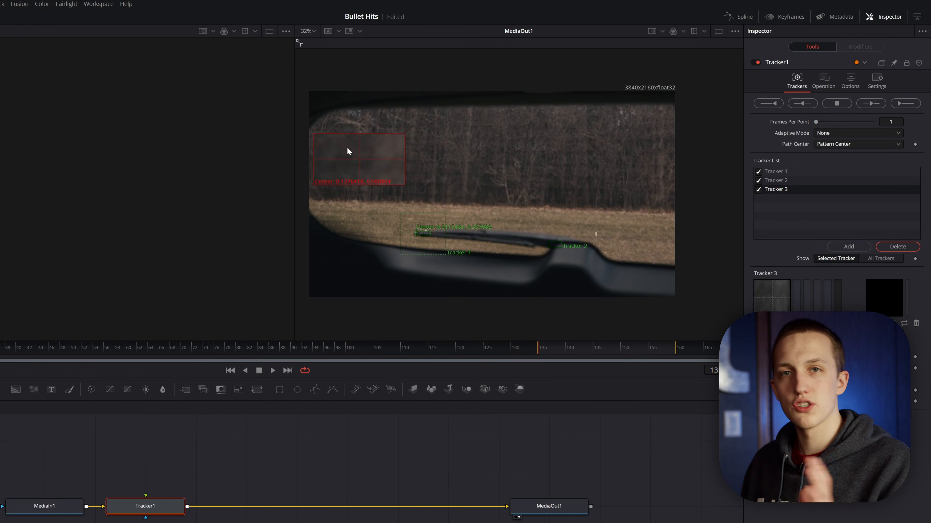
left_click_drag(628, 215, 606, 95)
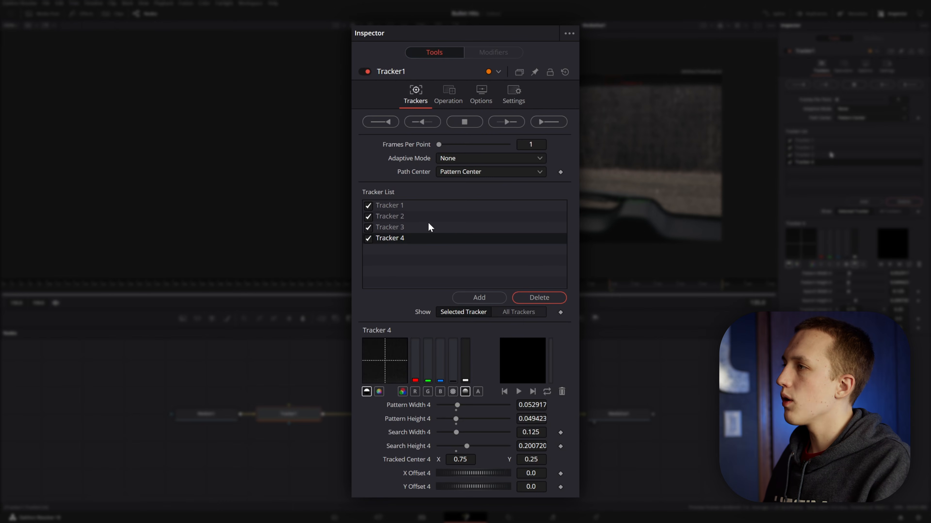
left_click(458, 160)
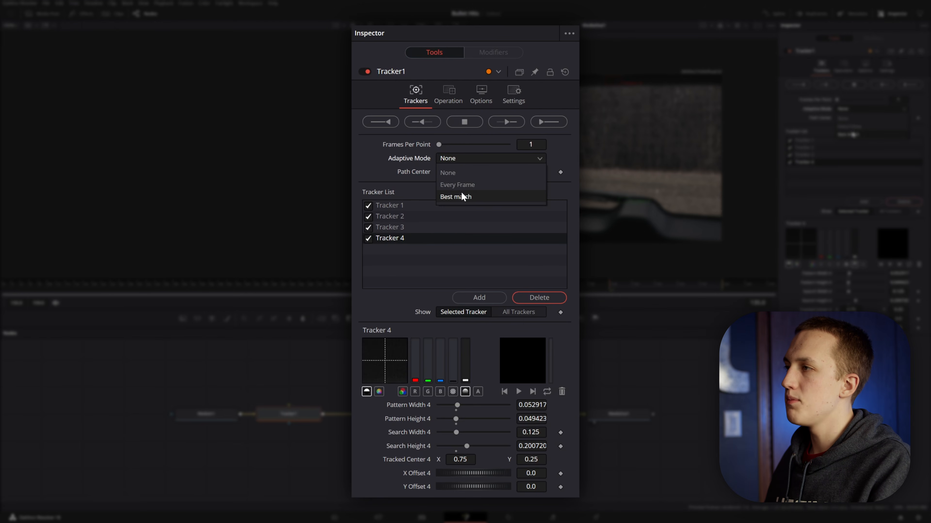
key("Escape")
left_click(454, 191)
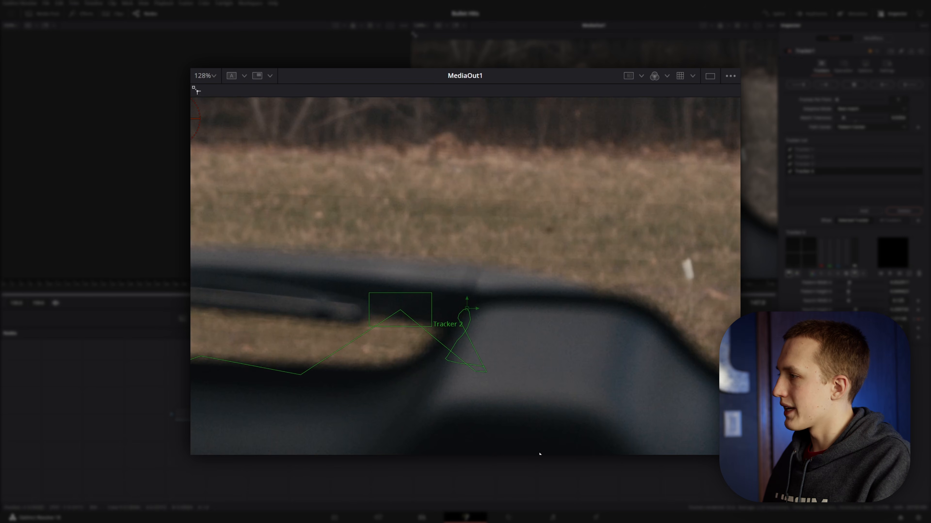
- Step back through the frames to the motion-blurred one and move Tracker 2's point onto the corner at the wiper base
key("Left")
key("Left")
key("Left")
key("Left")
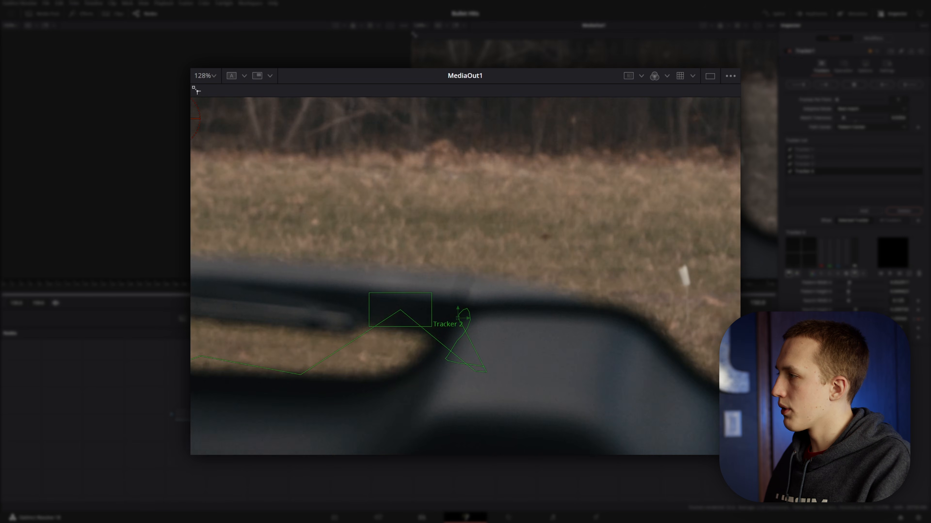
key("Left")
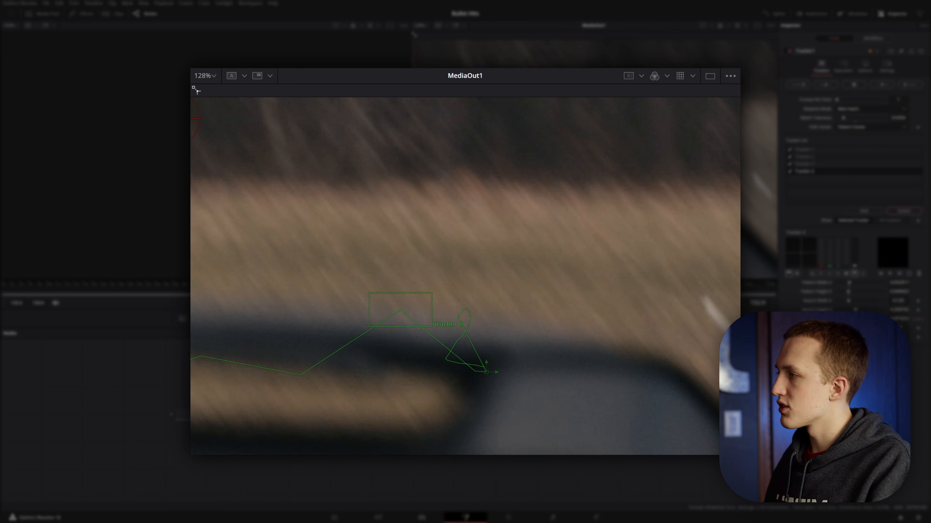
key("Left")
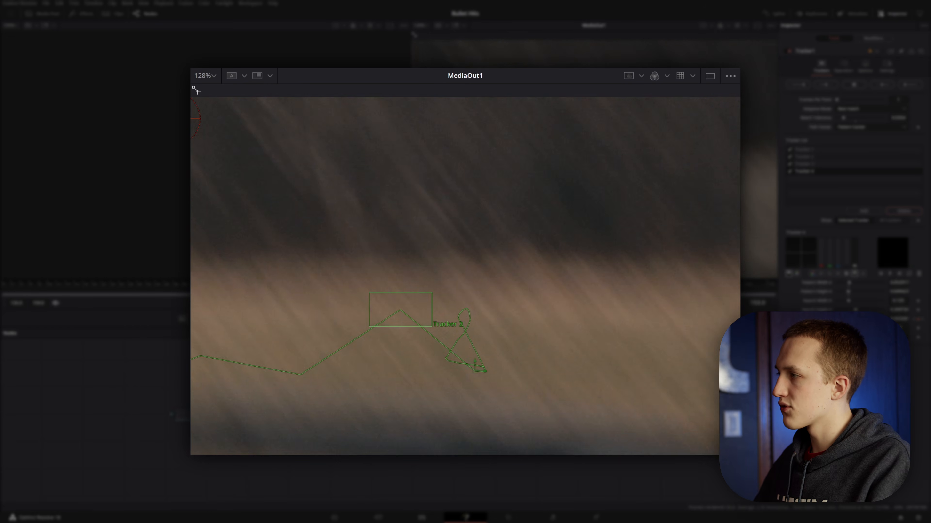
left_click_drag(601, 394, 570, 245)
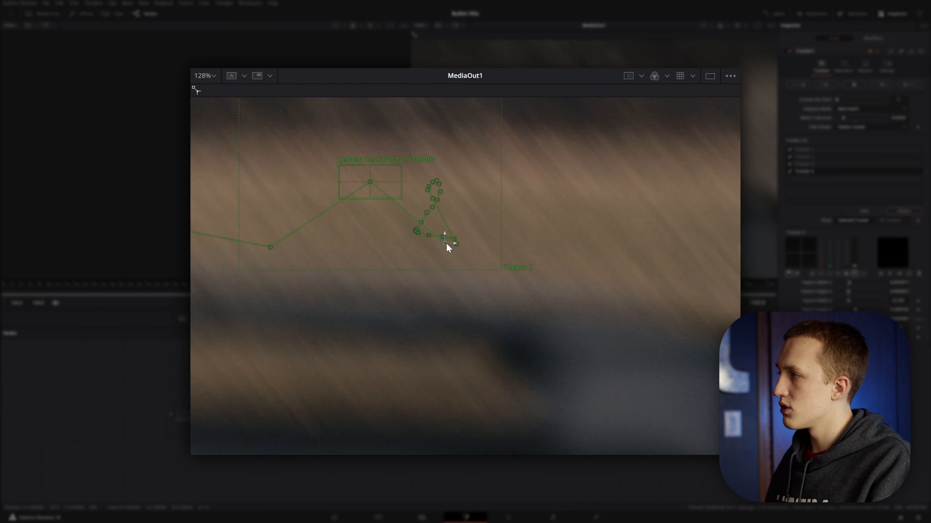
left_click_drag(447, 244, 518, 330)
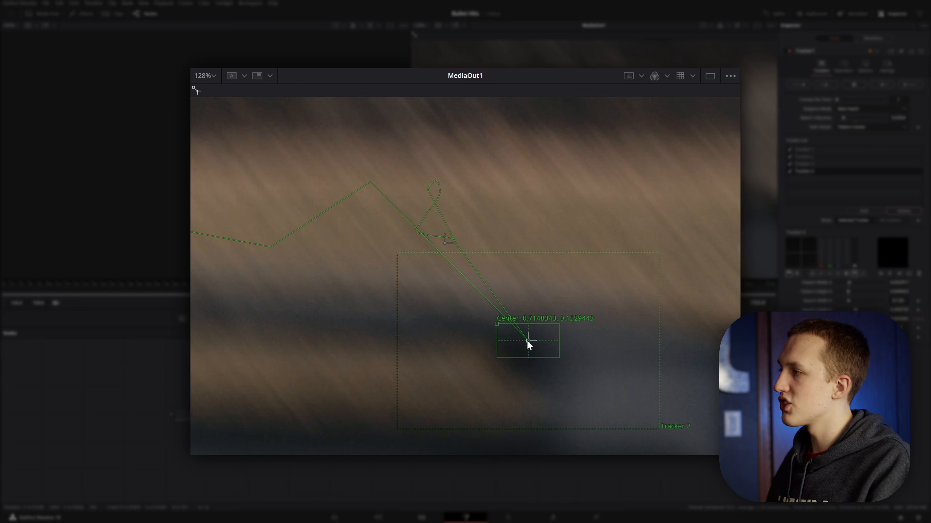
- Correct Tracker 2's point on the neighbouring blurred frame and scrub through the range to check the track
key("Left")
key("Right")
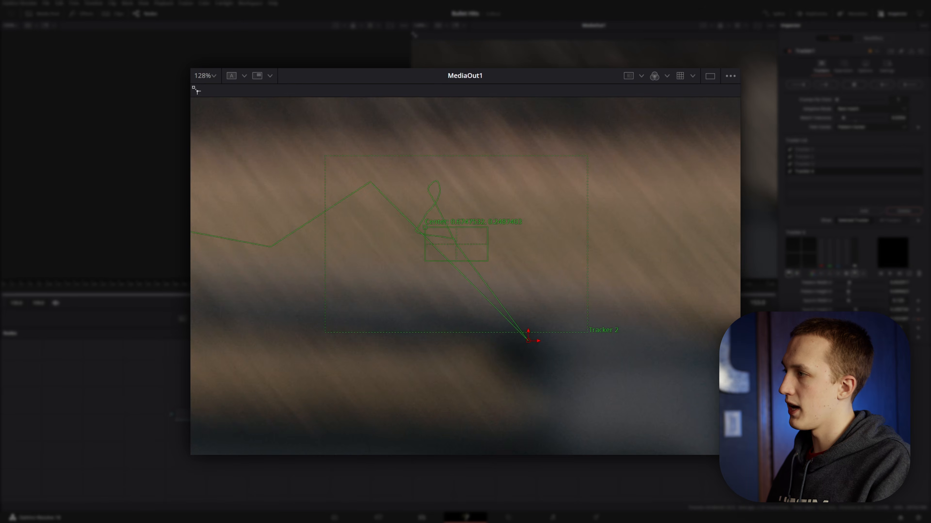
key("Left")
key("Right")
left_click_drag(528, 344, 548, 360)
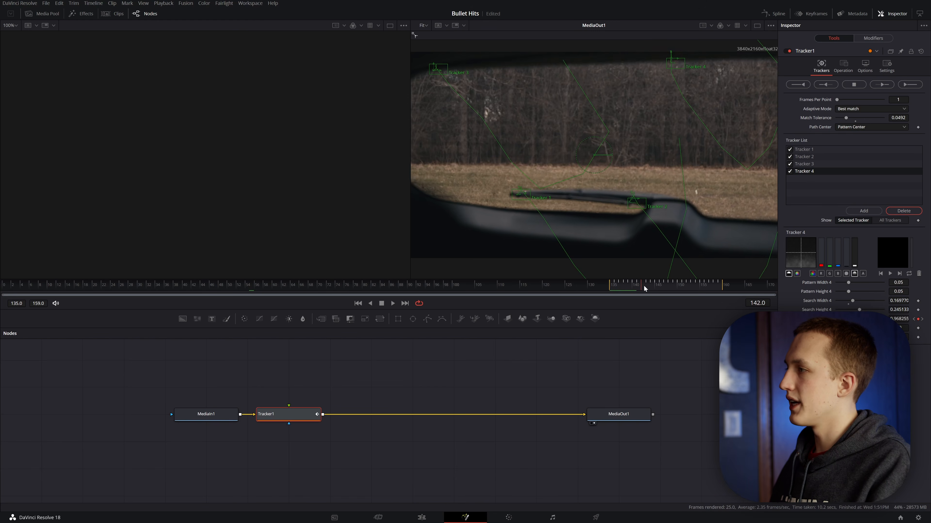
left_click_drag(644, 285, 671, 285)
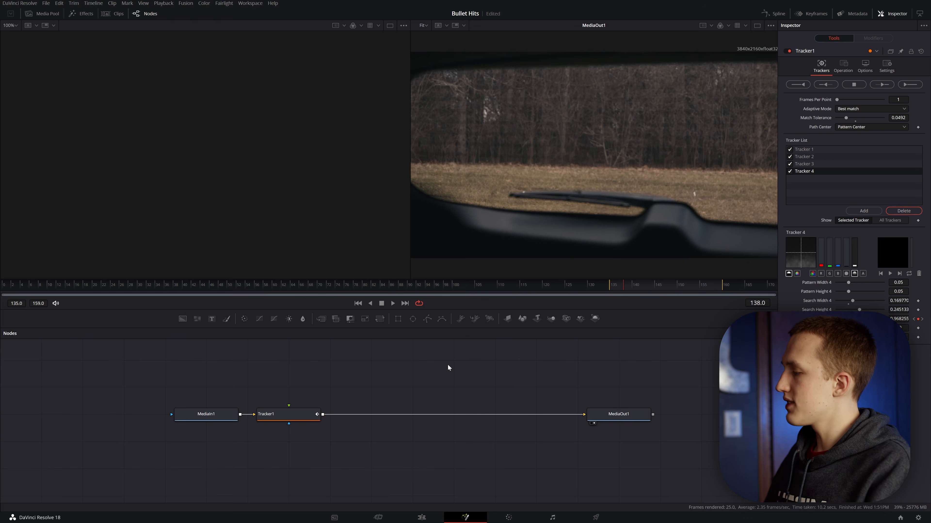
- Add an unconnected Transform node and place it above the line between Tracker1 and MediaOut1
key("shift+space")
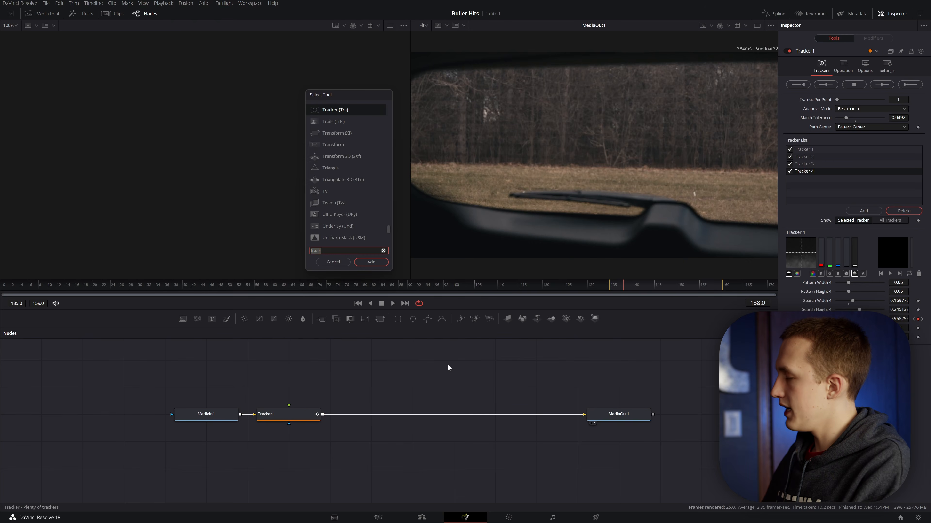
type("transform")
key("Return")
left_click_drag(339, 346, 308, 384)
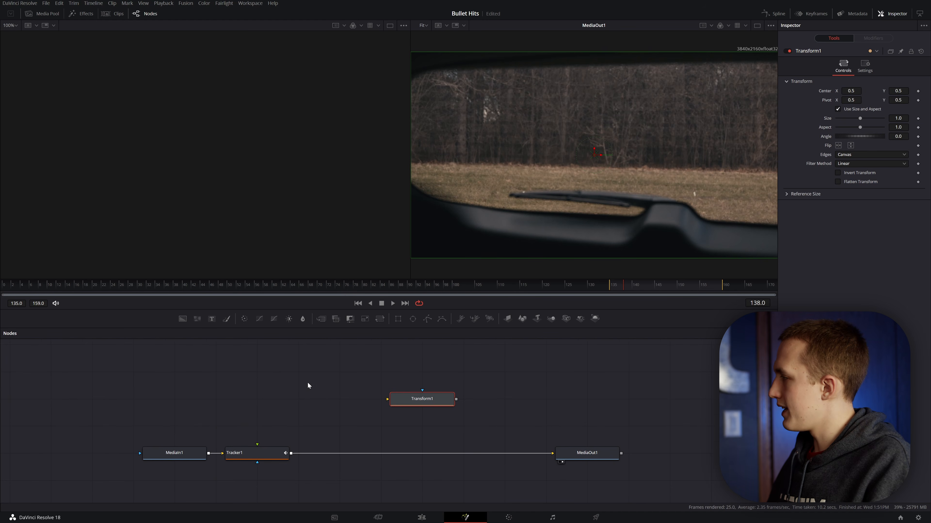
left_click_drag(403, 363, 425, 397)
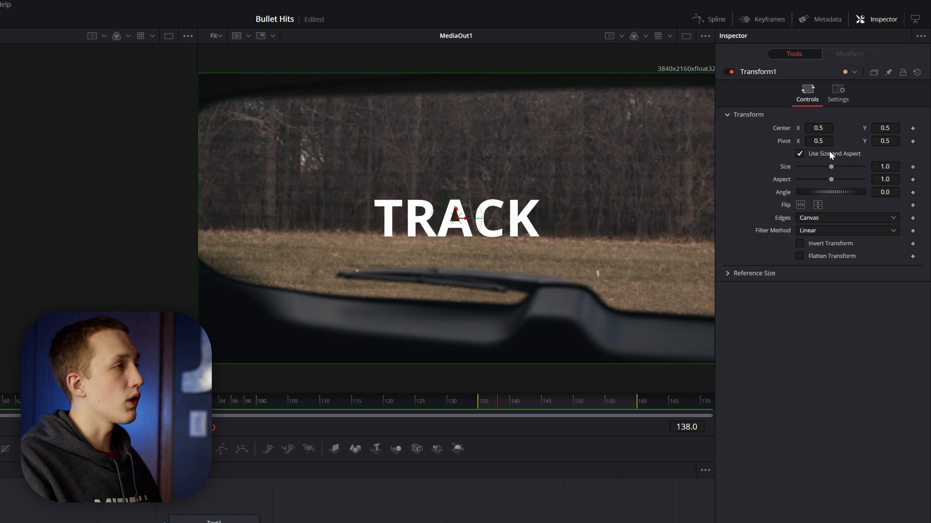
- Connect Transform1's center to Tracker1's Unsteady Position and scrub through the range to check the TRACK text's movement
right_click(774, 128)
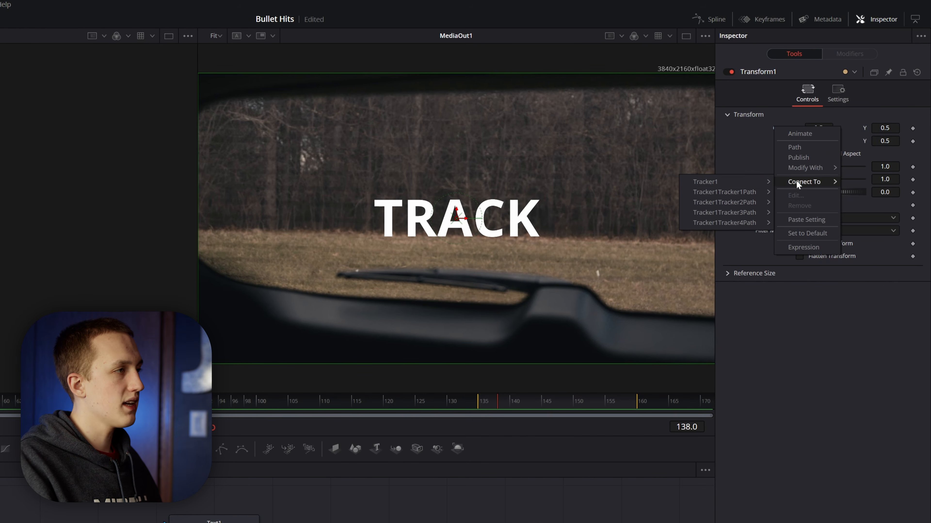
mouse_move(753, 181)
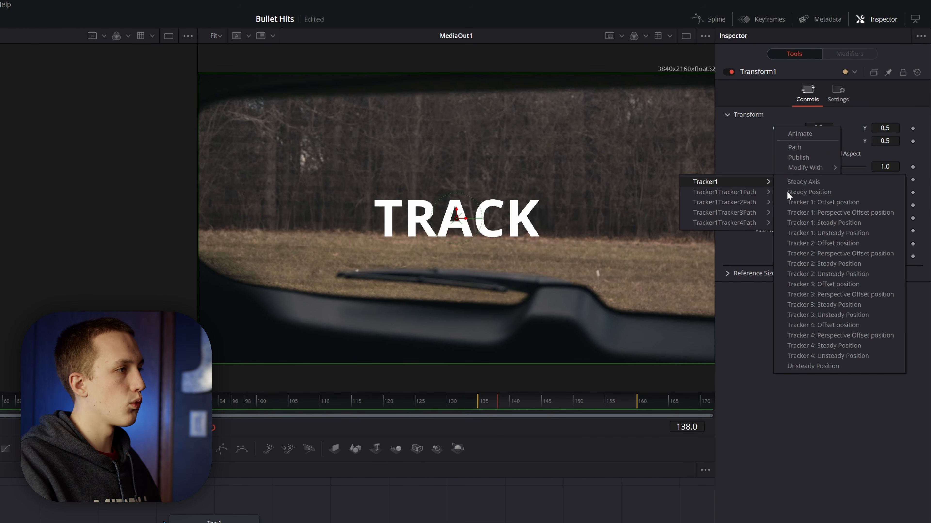
left_click(815, 365)
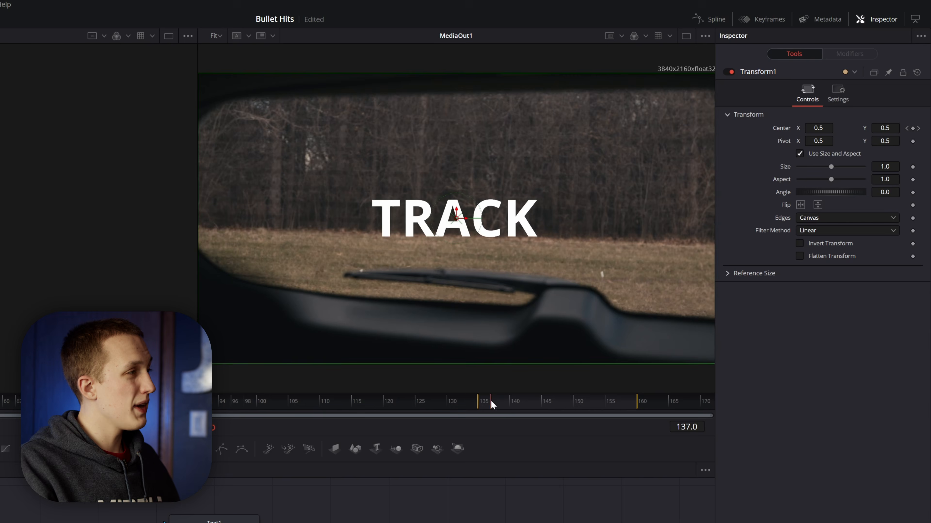
left_click_drag(493, 403, 546, 415)
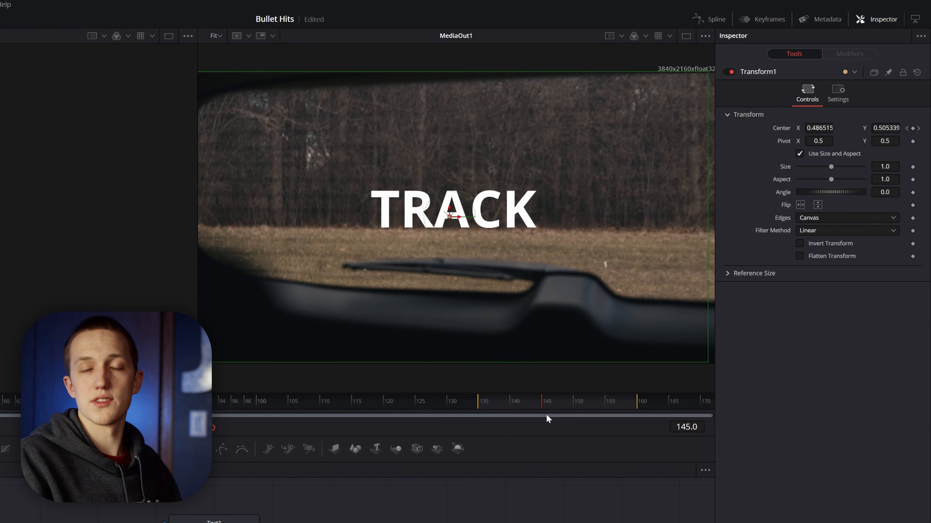
- Connect Transform1's size to Tracker1's Unsteady Size and its angle to Unsteady Angle, and play back the tracked text
right_click(795, 170)
mouse_move(816, 224)
mouse_move(771, 226)
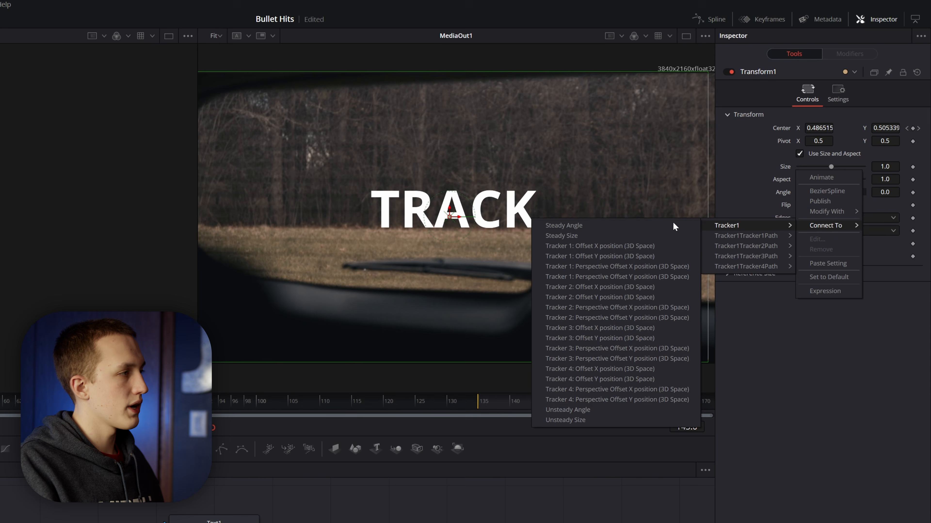
left_click(577, 420)
right_click(785, 200)
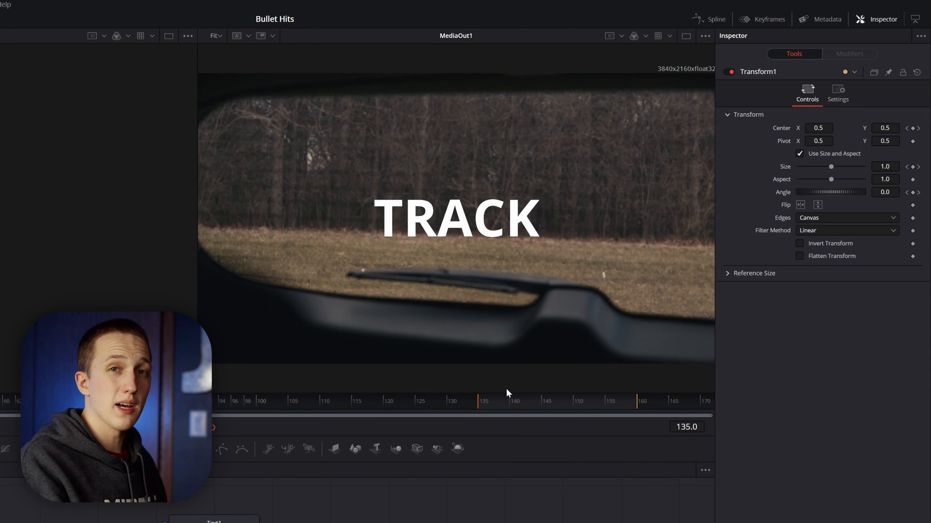
key("space")
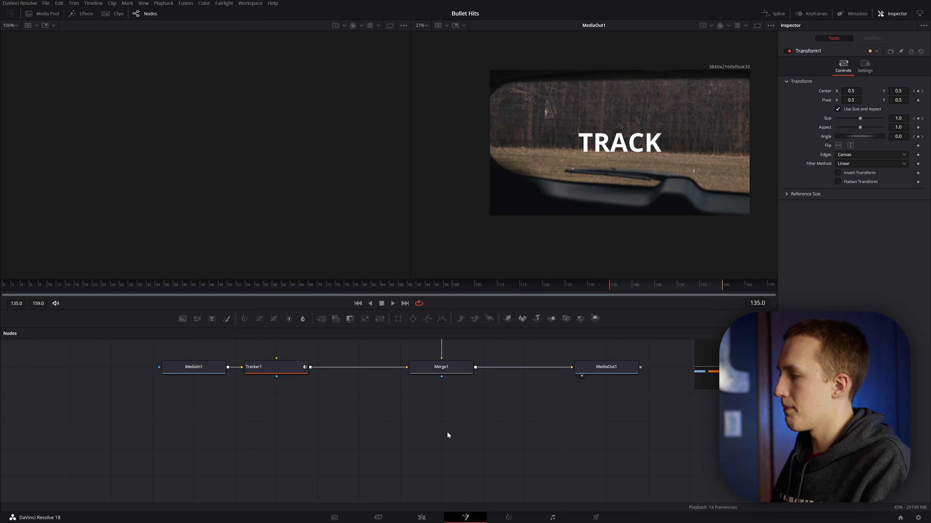
- Add a Magic Mask node below Merge1 and feed it from MediaIn1's output
key("shift+space")
type("magic")
key("Return")
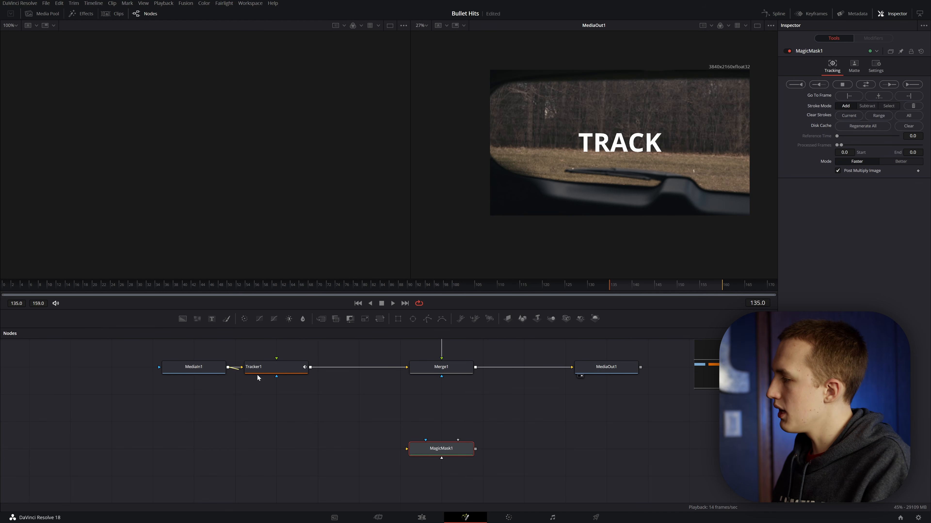
left_click_drag(228, 367, 423, 453)
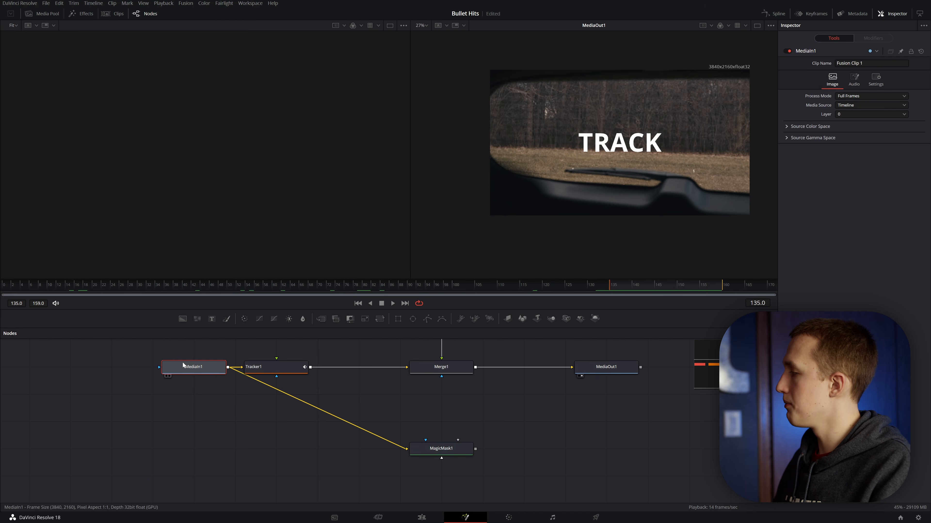
- Show MediaIn1 in the first viewer and MagicMask1 in the second viewer
key("1")
left_click(433, 448)
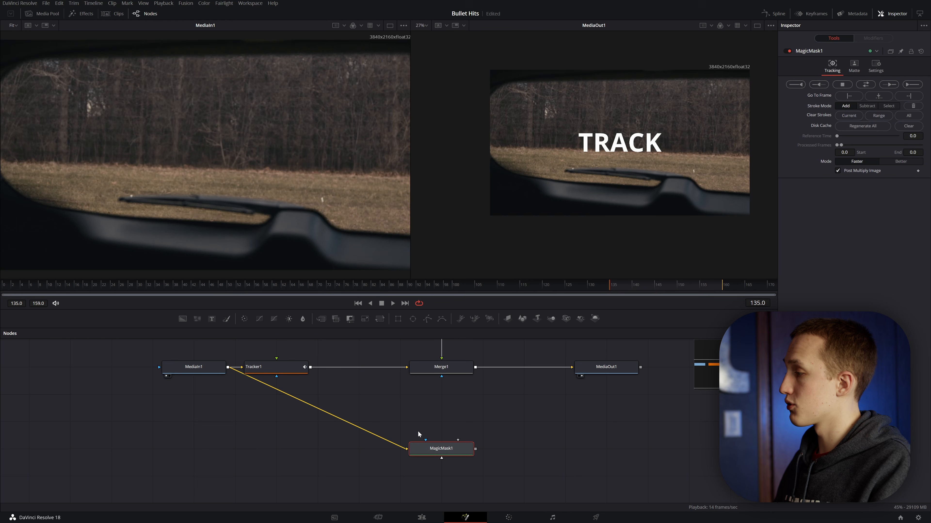
key("2")
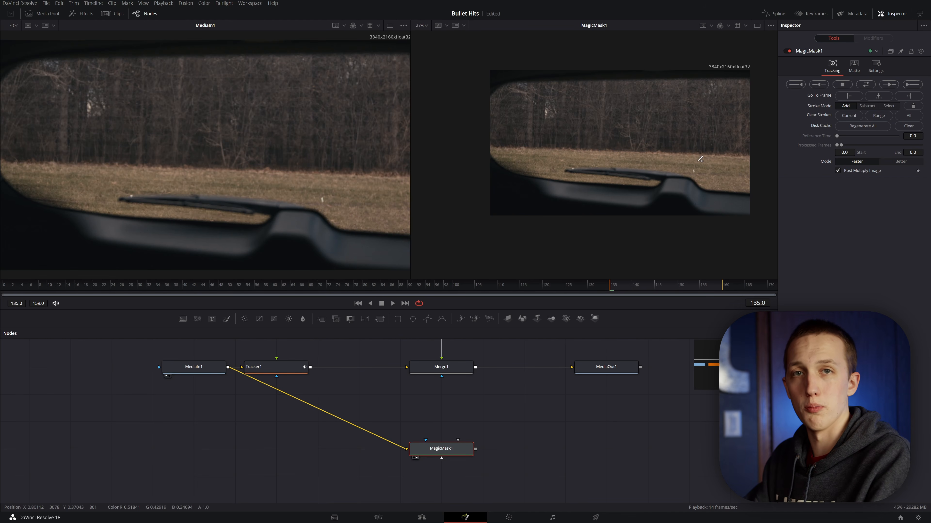
- Paint mask strokes along the car's dashboard and roof edge, and subtract the leftover patches around the wiper
left_click_drag(505, 187, 500, 189)
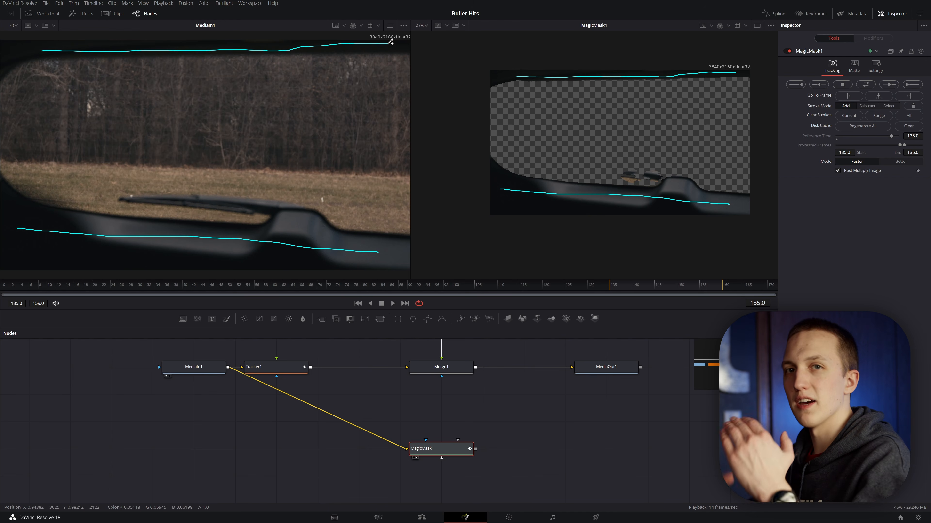
scroll(623, 188, "up", 5)
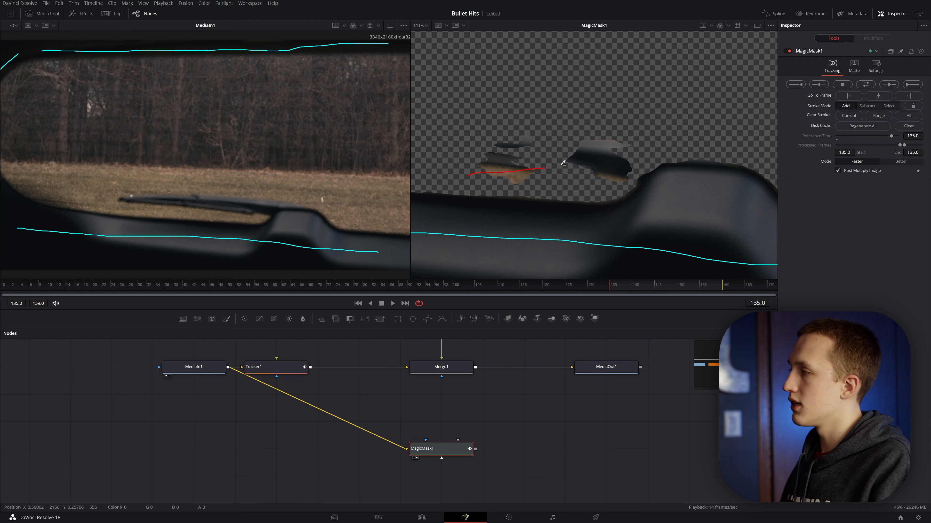
right_click(649, 136)
left_click(624, 176)
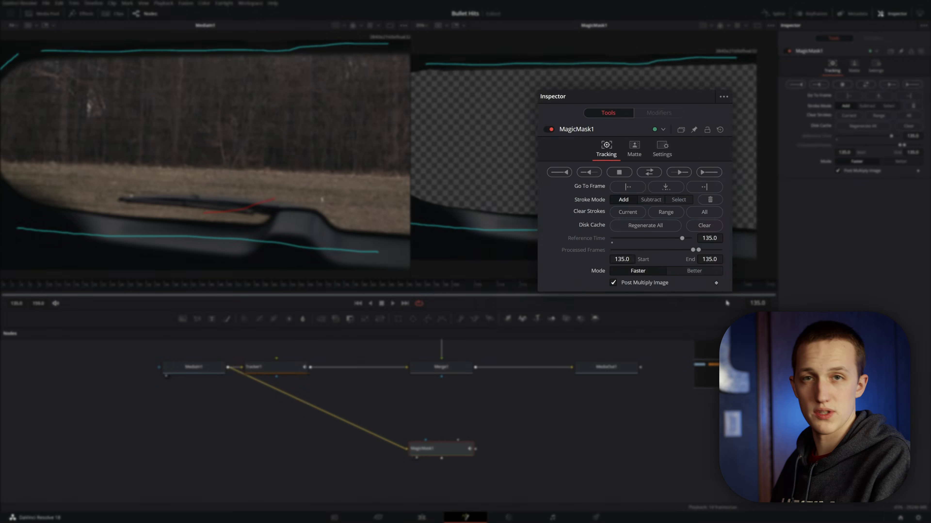
- At frame 153, add mask strokes along the car's roof edge and subtract the excess mask beside the dashboard hump
left_click(628, 283)
left_click_drag(628, 283, 691, 283)
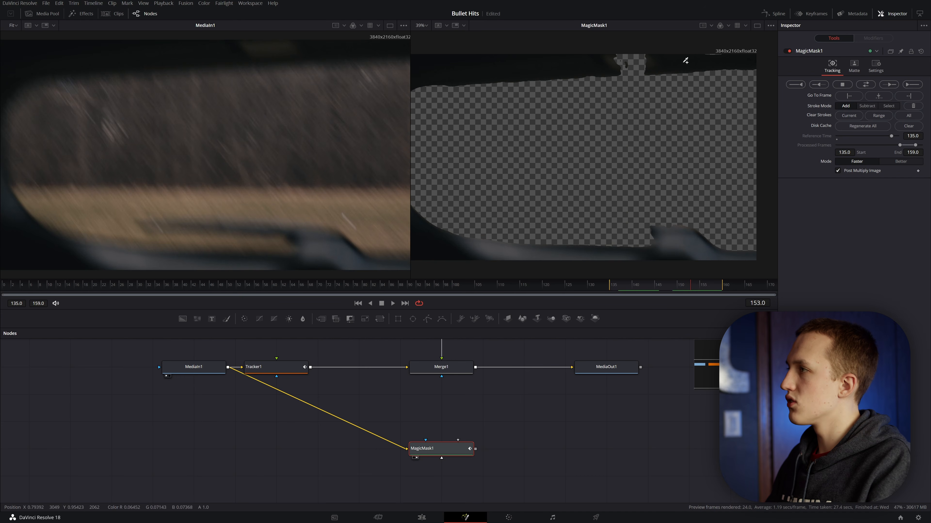
left_click_drag(695, 60, 505, 57)
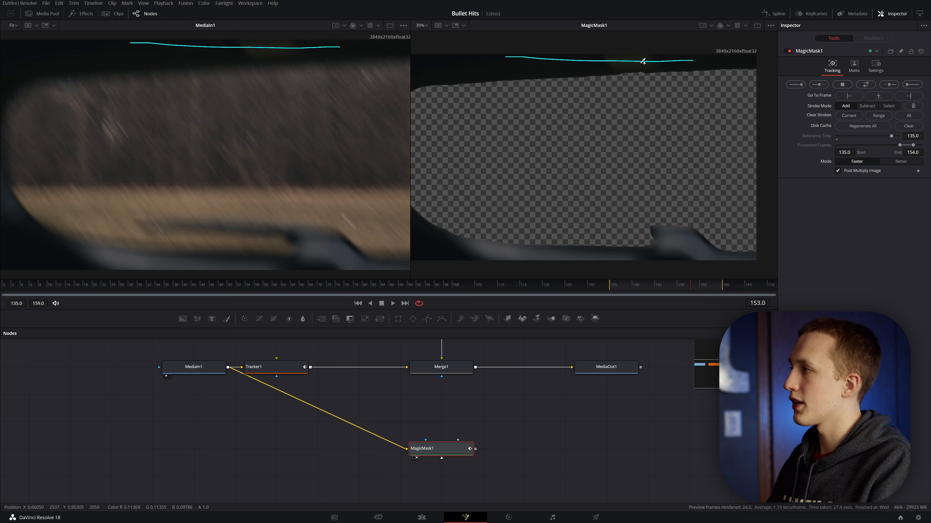
left_click_drag(663, 219, 647, 236)
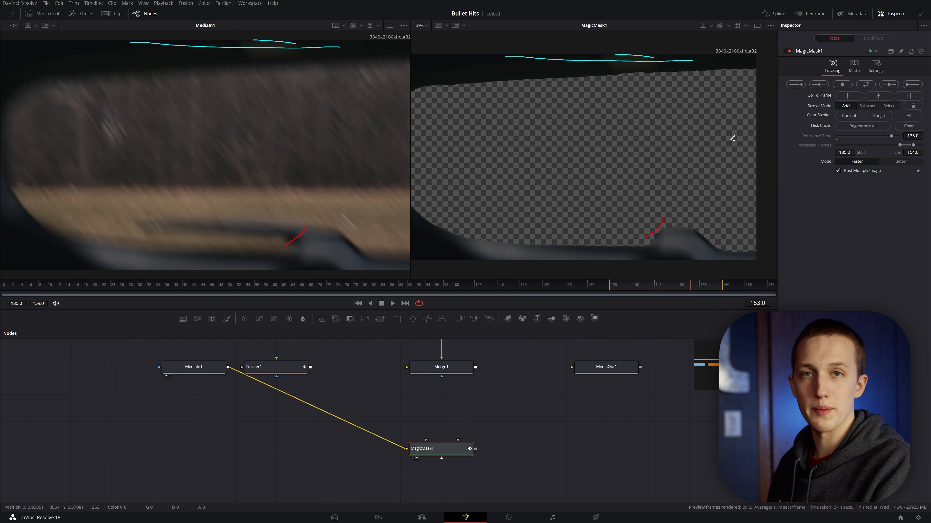
- Track MagicMask1's updated strokes forward and set its matte blur to about 4.49
left_click(915, 84)
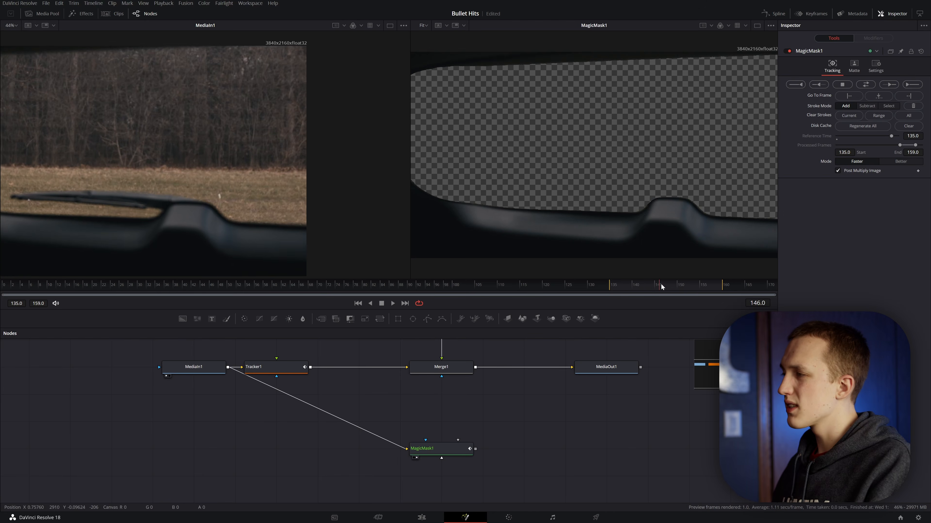
left_click_drag(661, 287, 693, 288)
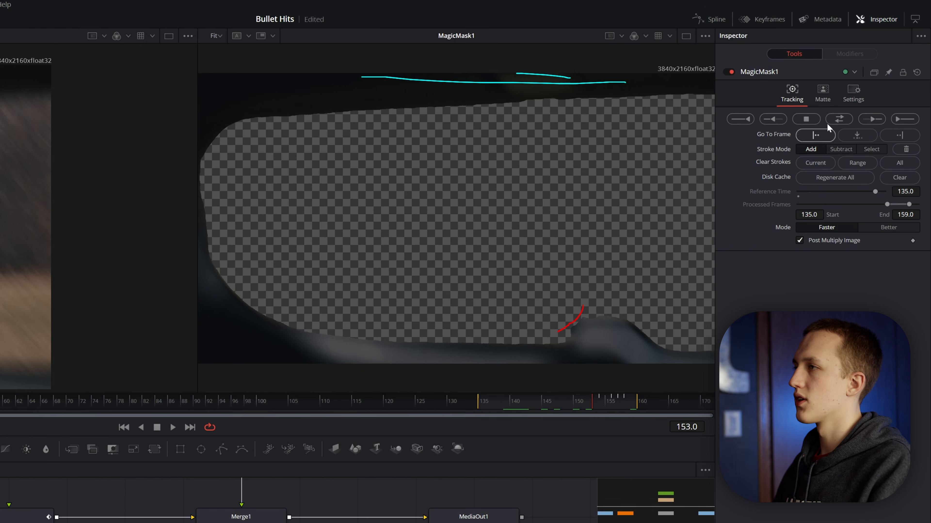
left_click(853, 69)
left_click_drag(798, 140, 824, 135)
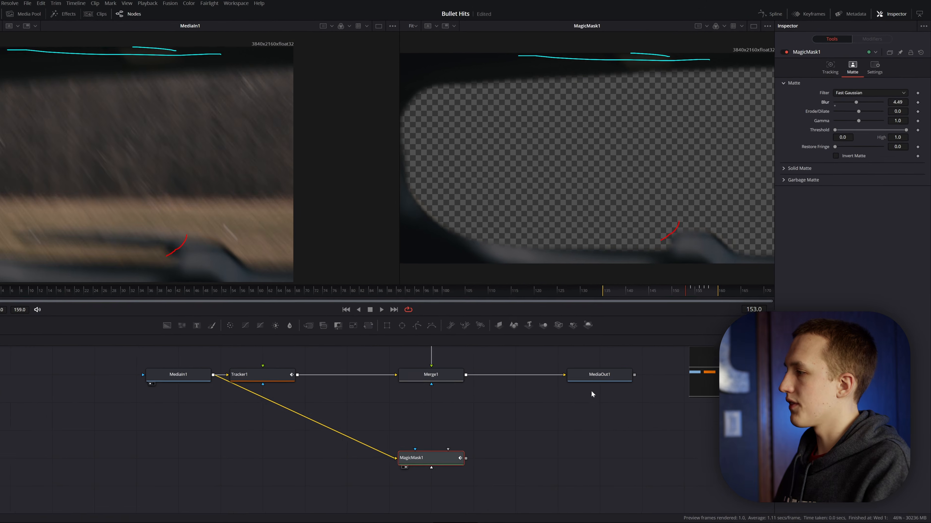
- With MediaOut1 in the second viewer, connect MagicMask1 to Merge1's mask input and enable Apply Mask Inverted on Merge1
left_click(465, 519)
key("2")
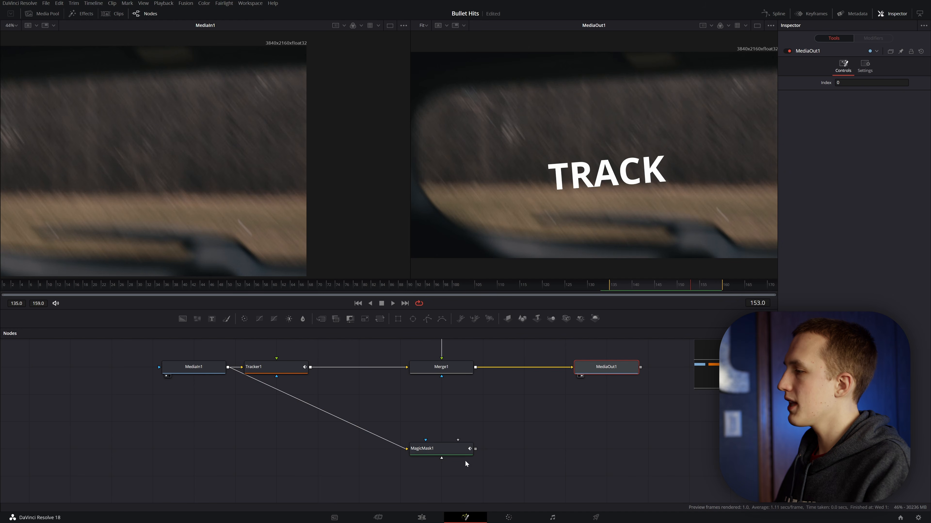
left_click_drag(474, 451, 441, 376)
left_click(441, 376)
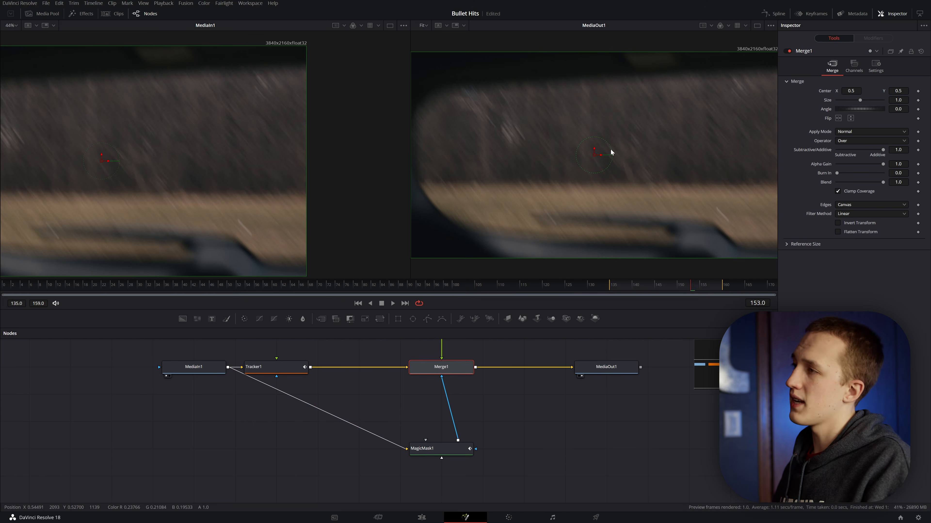
left_click(880, 66)
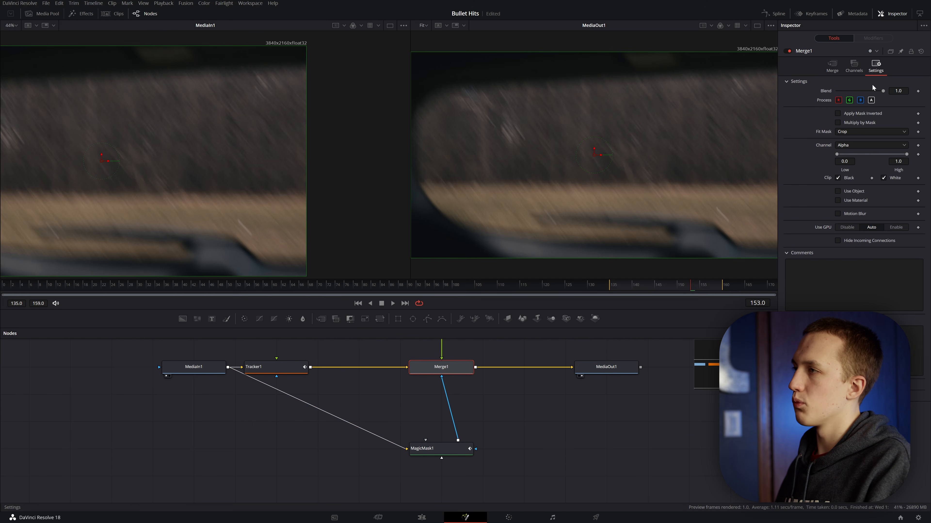
left_click(862, 113)
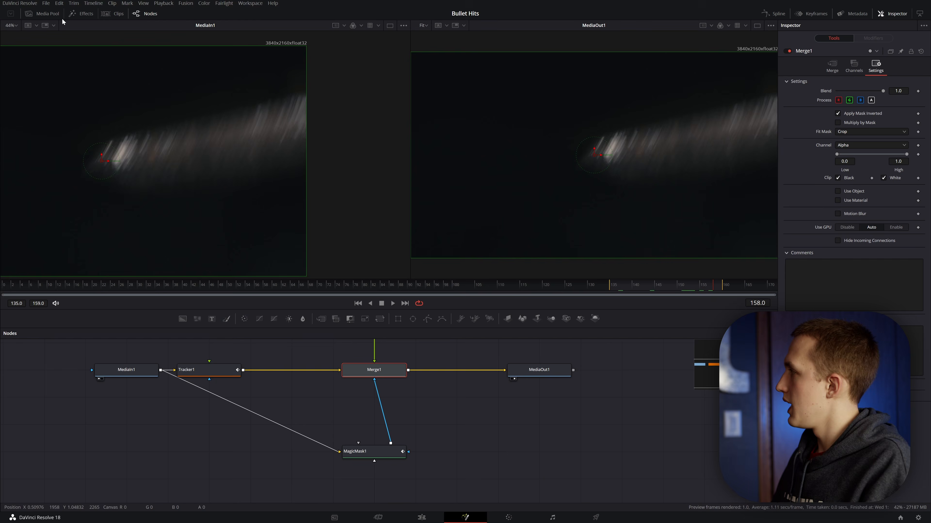
- Delete Text1 and feed a new Background node into Transform1, placing it well to Transform1's left in the node graph
left_click(44, 14)
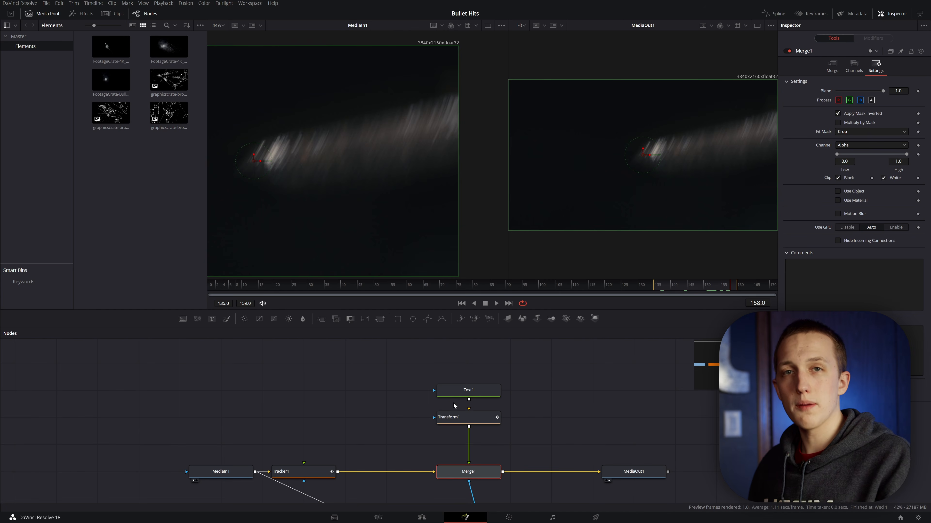
left_click(471, 390)
key("Delete")
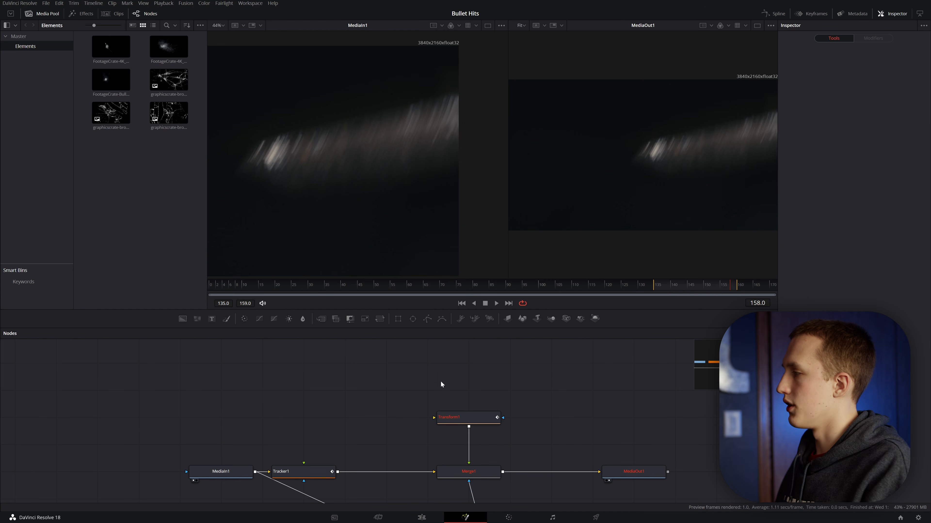
left_click_drag(183, 318, 459, 420)
left_click_drag(464, 419, 465, 392)
left_click_drag(282, 419, 199, 392)
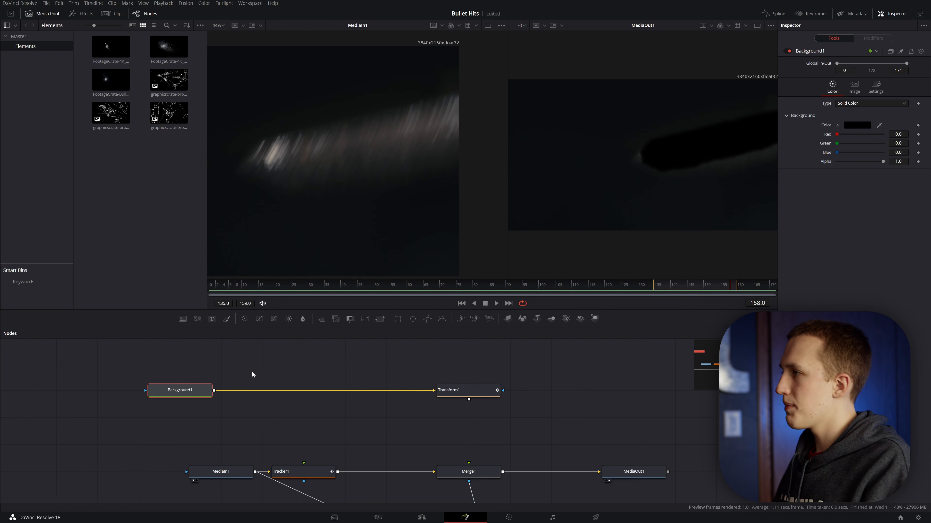
- Set Background1's alpha to 0 and show it fitted in the first viewer at frame 136
left_click_drag(883, 163, 825, 162)
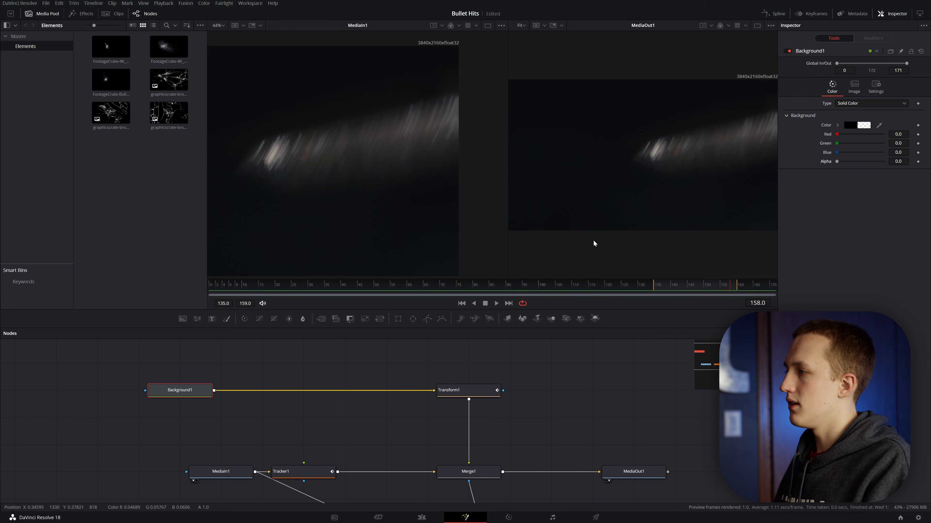
left_click(661, 284)
key("1")
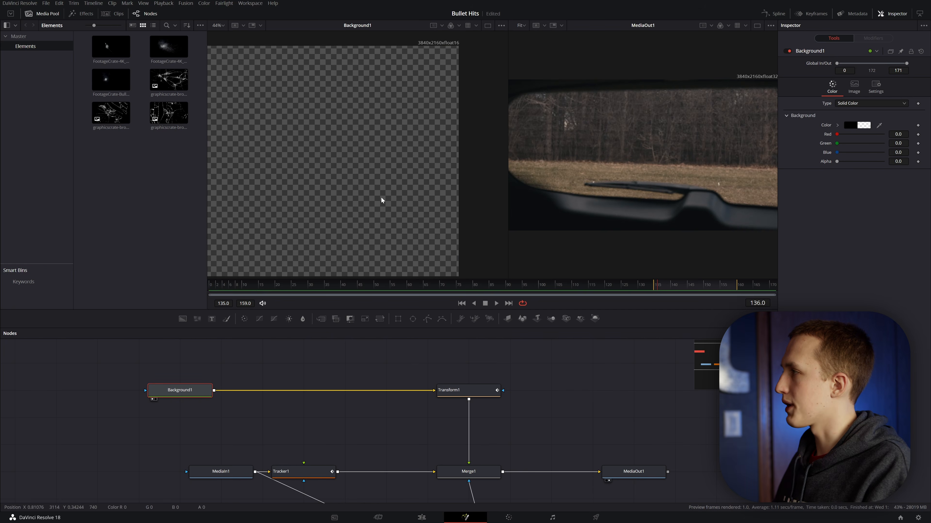
key("ctrl+f")
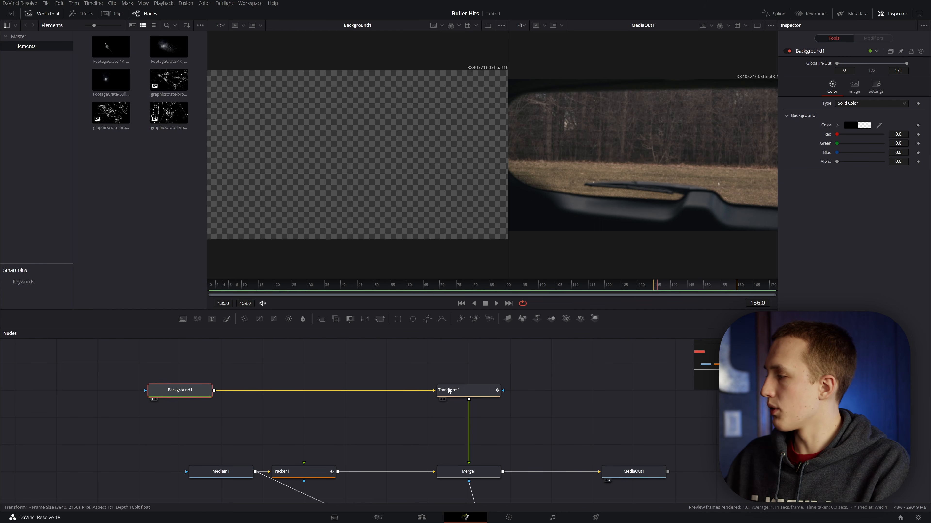
- Compare MediaIn1 with Background1 in the first viewer
left_click(236, 473)
key("1")
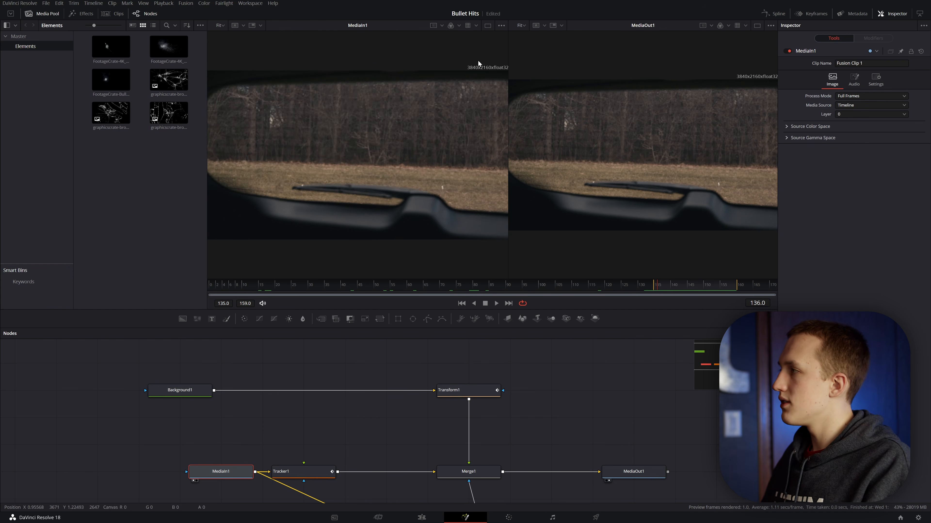
left_click(179, 394)
key("1")
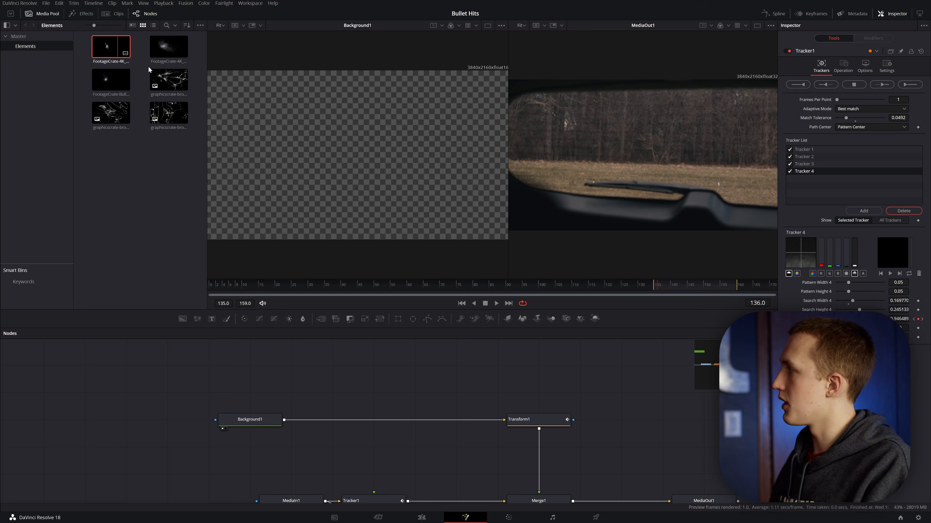
- Add the Bullet_Impact_Glass_4_Tight.mov clip from the Elements bin and merge it over Background1 ahead of Transform1
left_click_drag(111, 46, 377, 376)
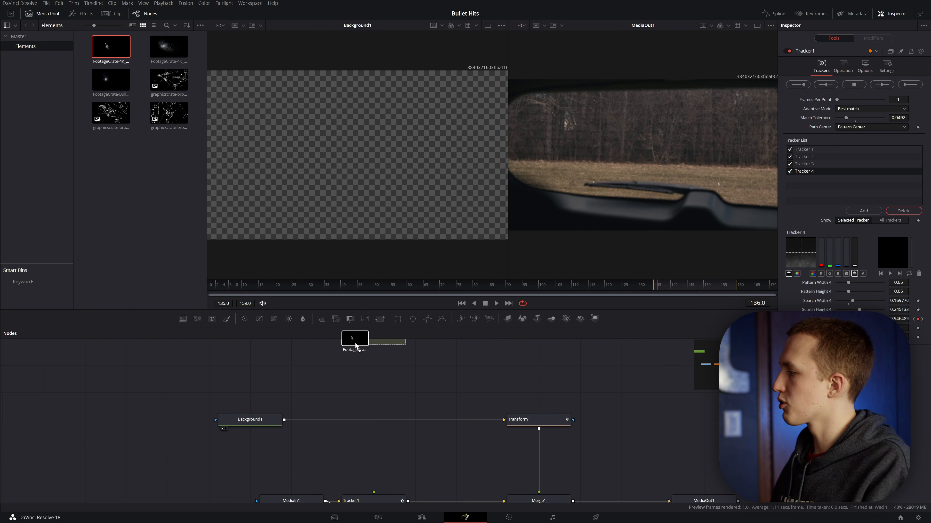
left_click_drag(356, 345, 285, 440)
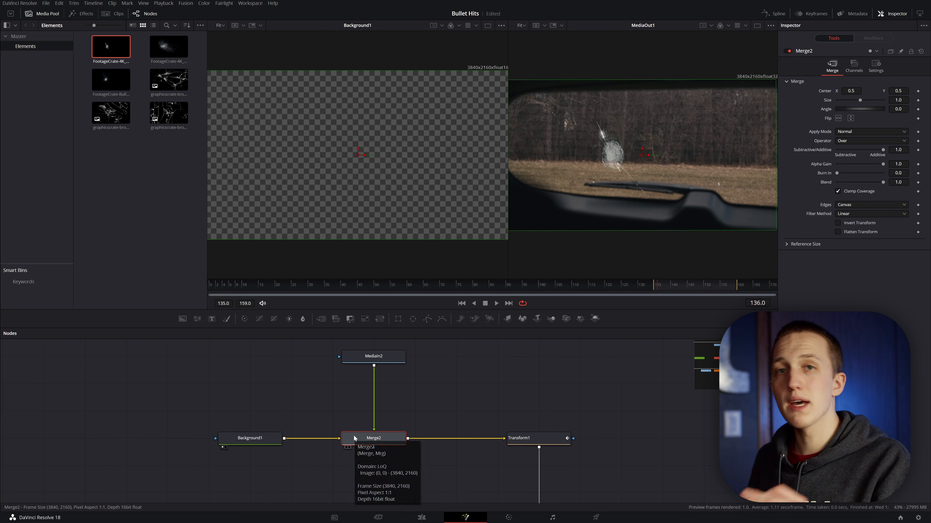
- Add a TimeSpeed node and a Transform node between MediaIn2 and Merge2
left_click(387, 361)
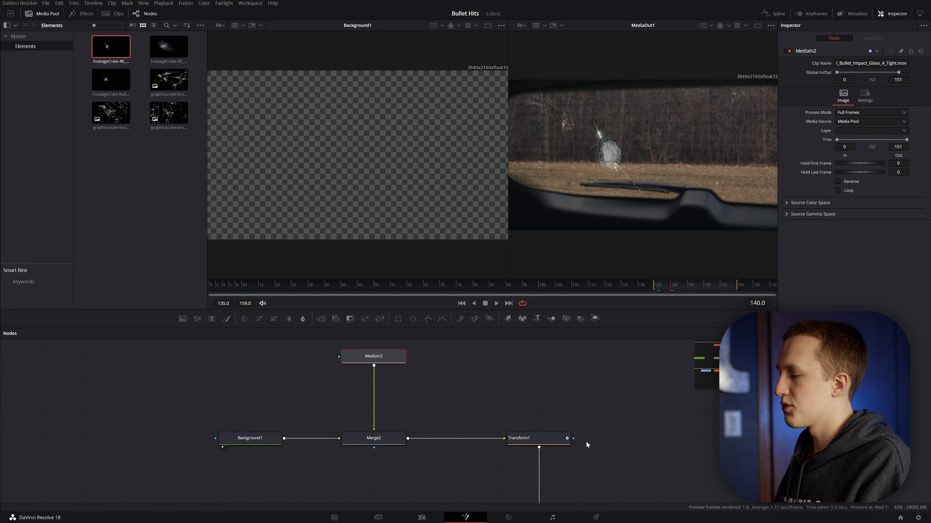
key("shift+space")
type("magic")
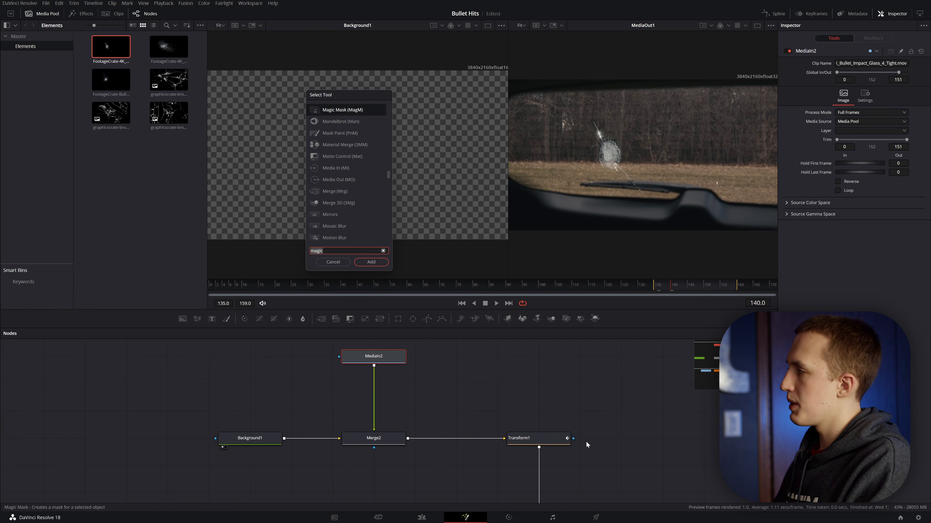
type("time")
key("Return")
key("shift+space")
type("trans")
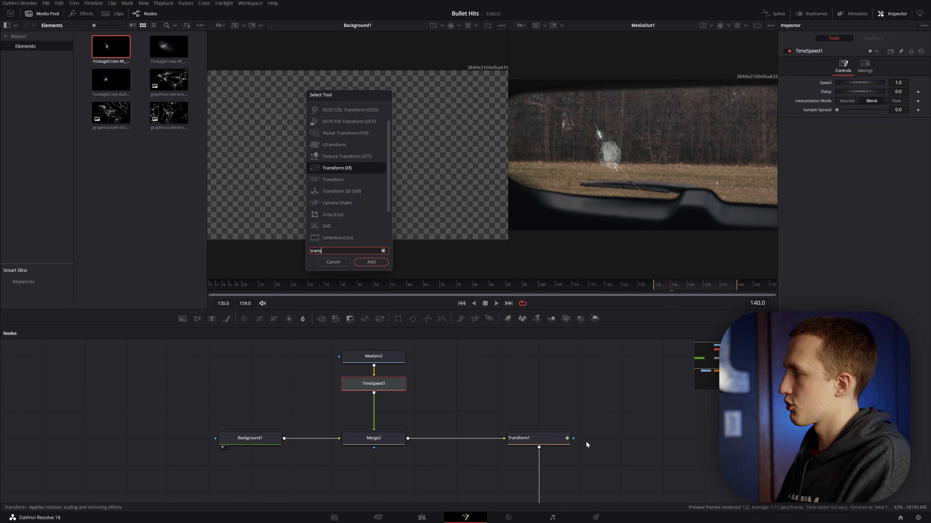
key("Return")
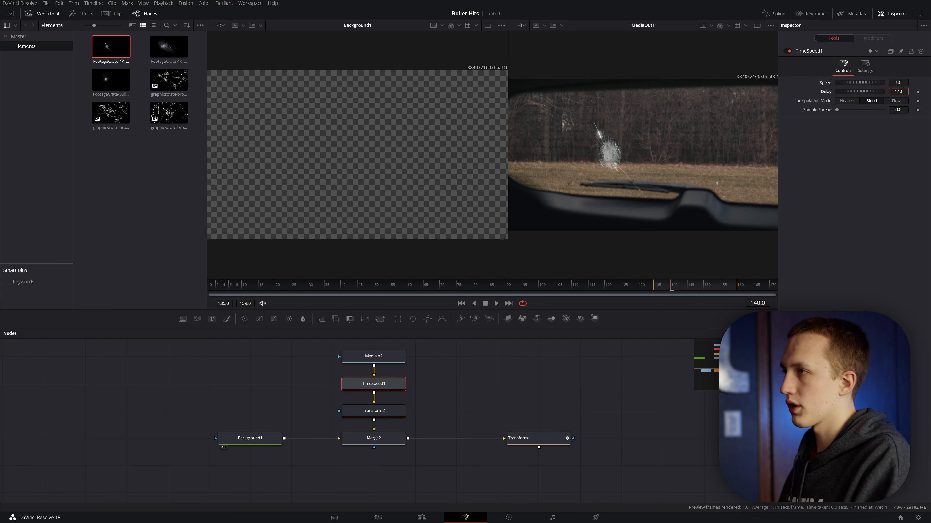
- Set TimeSpeed1's delay to 140 and check the bullet impact's start at frames 139 and 140
type("140")
key("Tab")
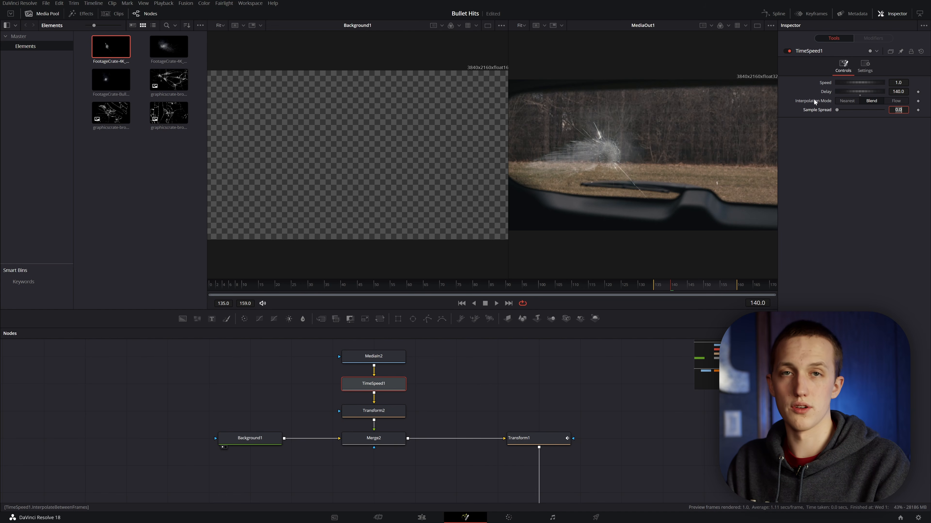
left_click(668, 290)
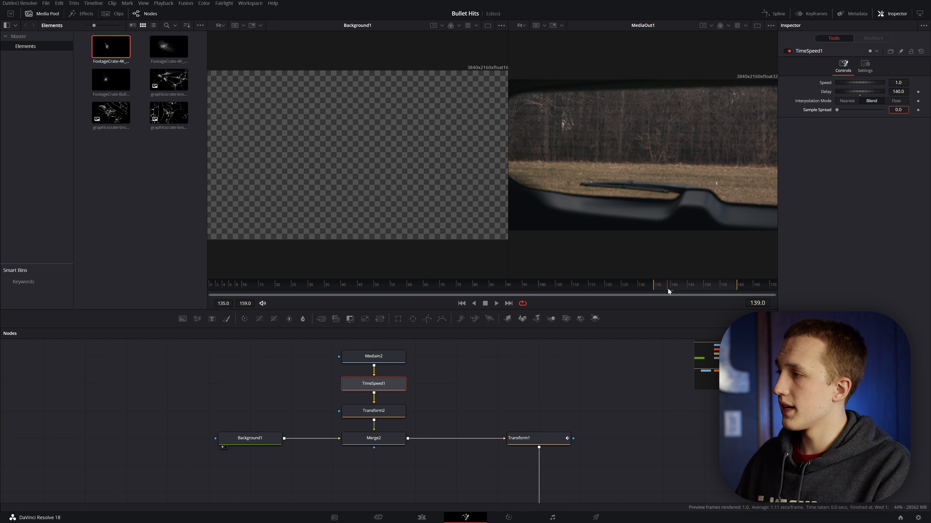
left_click(672, 285)
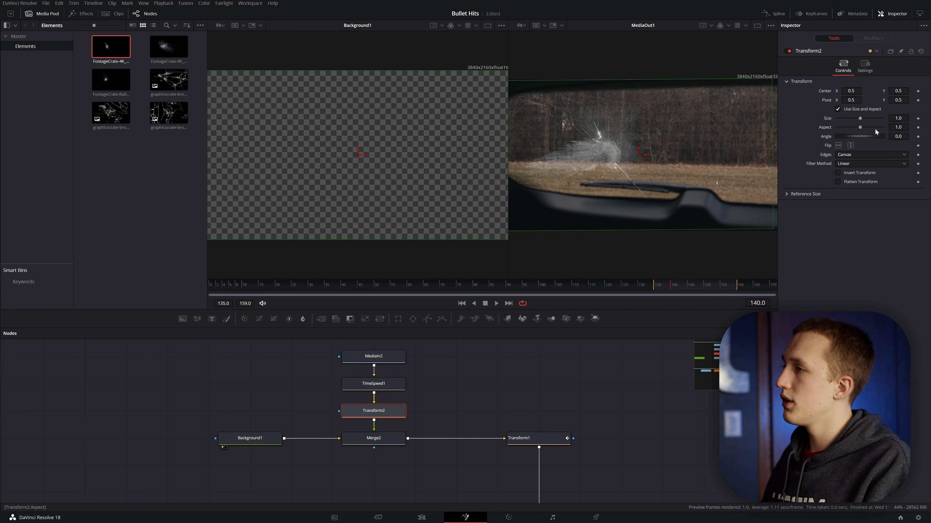
- Scale Transform2 to 0.66, move its center to about X 0.47, Y 0.58, and play back the impact
left_click_drag(859, 118, 854, 119)
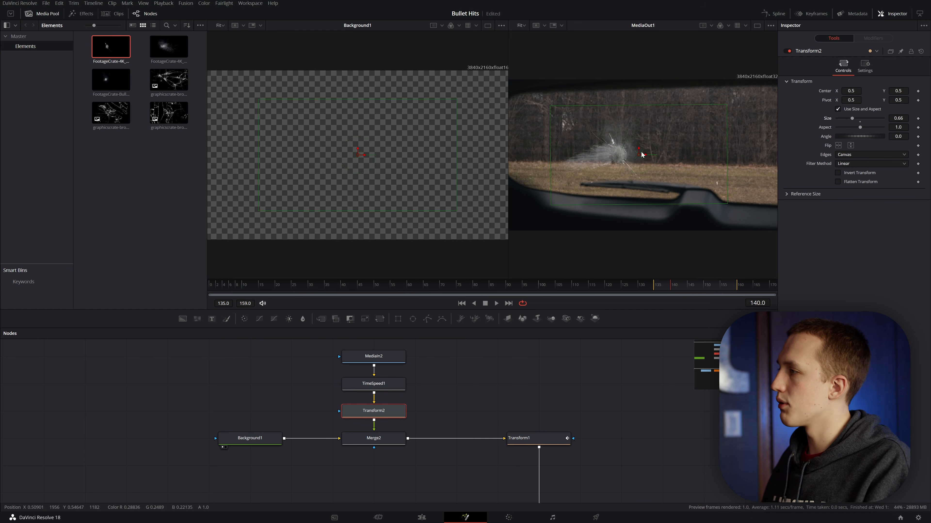
mouse_move(641, 153)
left_mouse_down()
mouse_move(639, 133)
mouse_move(629, 143)
left_mouse_up()
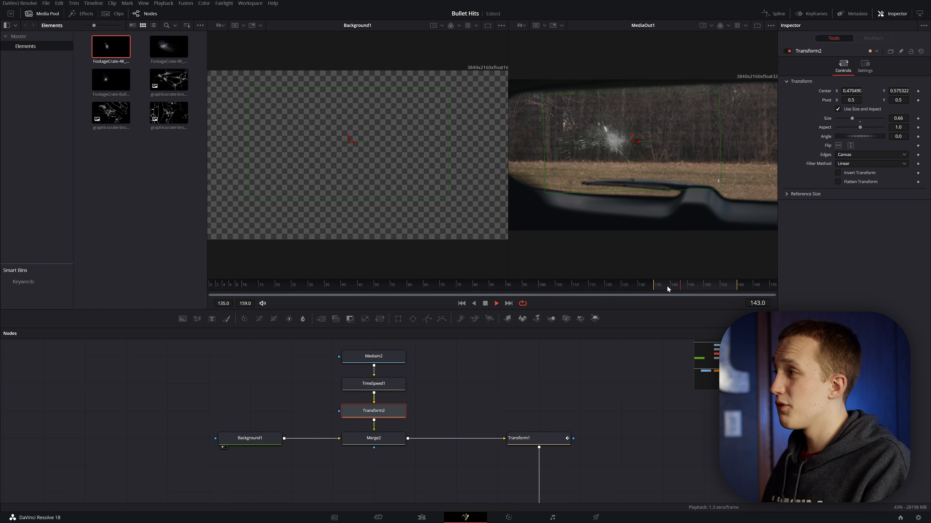
key("space")
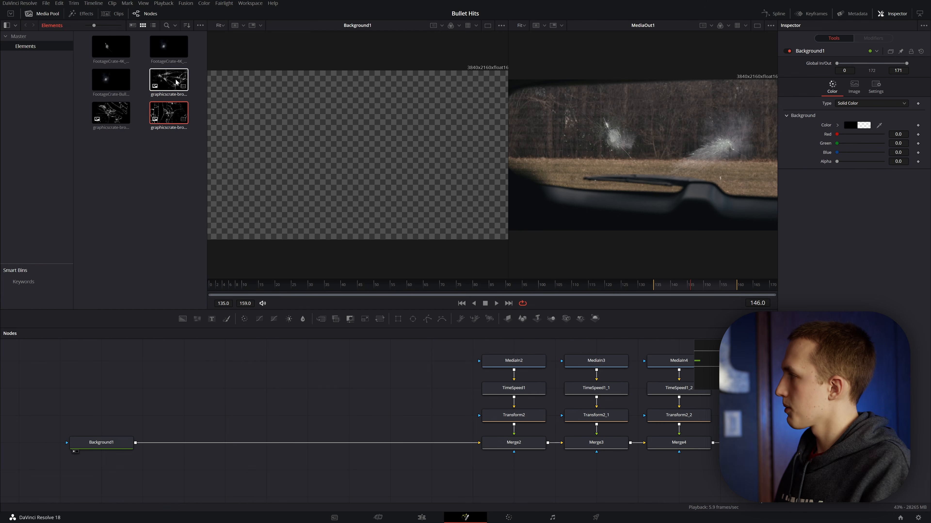
- Merge the broken-glass-3-7680x4320.png image over Background1 before Merge2 and show MediaIn5 in the first viewer
left_click_drag(168, 83, 232, 384)
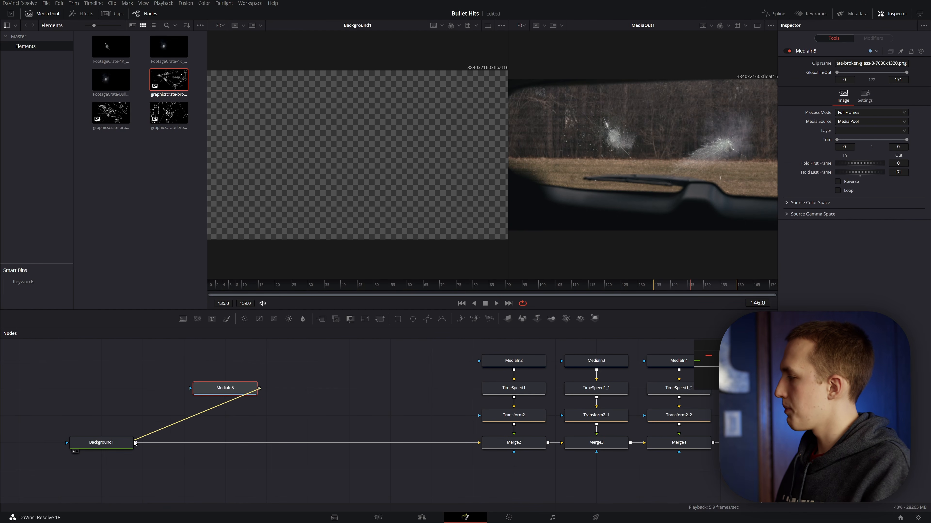
left_click_drag(134, 441, 135, 443)
key("1")
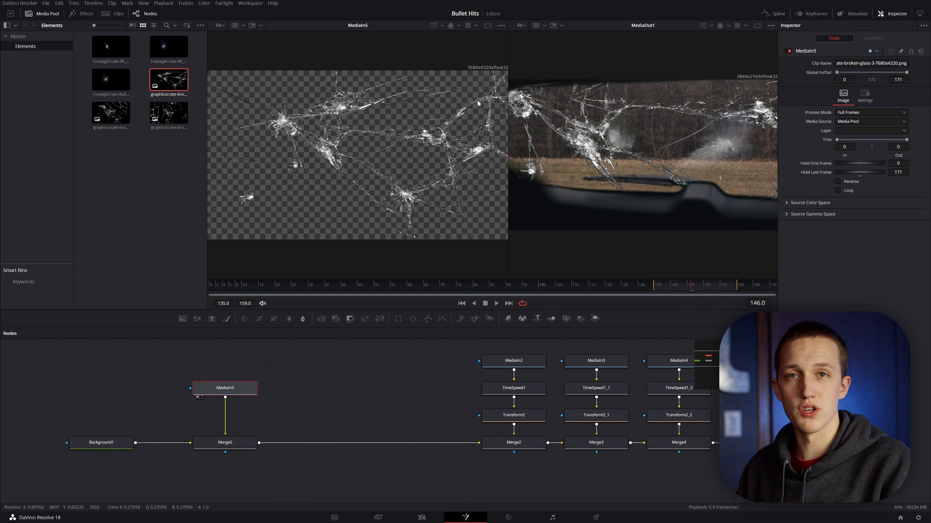
- Add a Resize node after MediaIn5 with Keep Frame Aspect enabled and a width of 2200
key("shift+space")
type("resi")
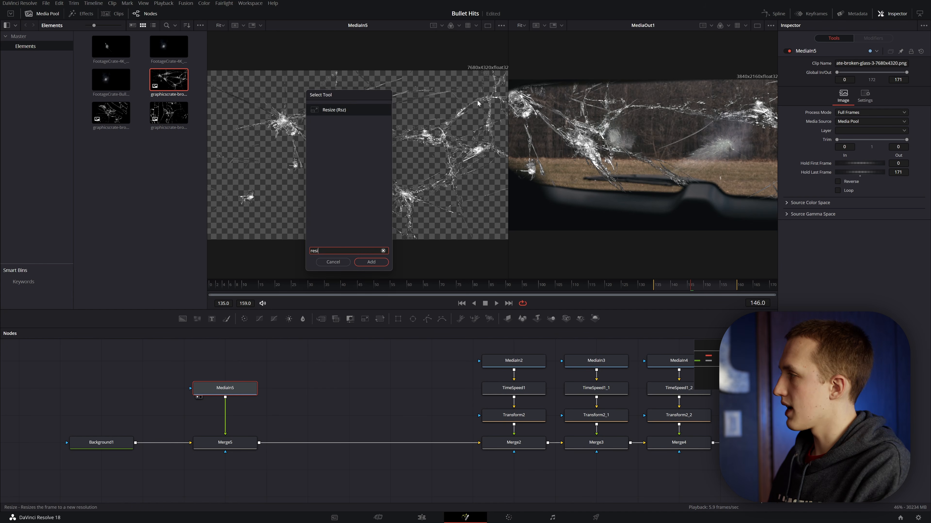
key("Return")
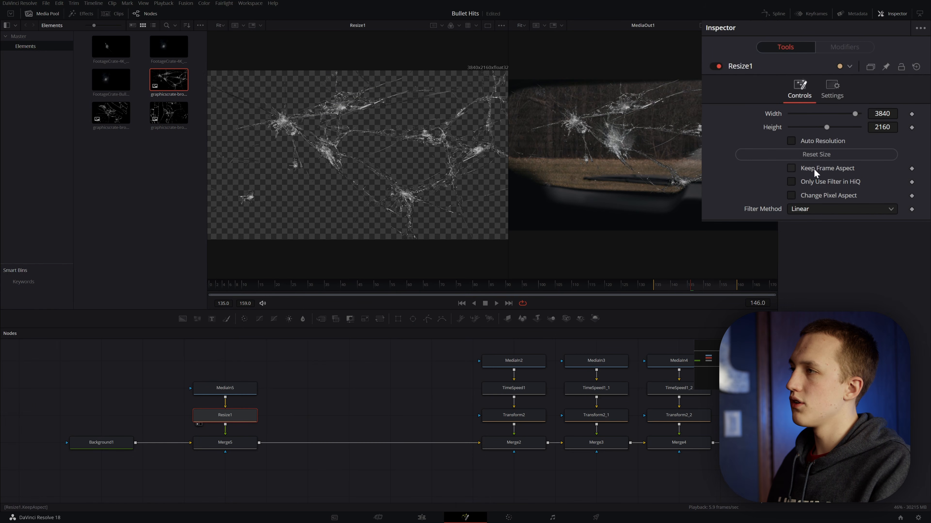
left_click(814, 168)
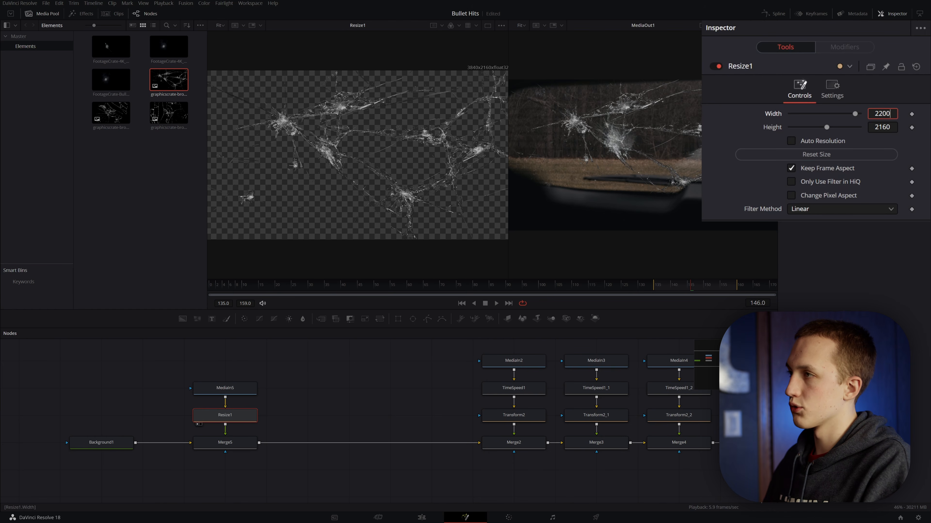
key("Tab")
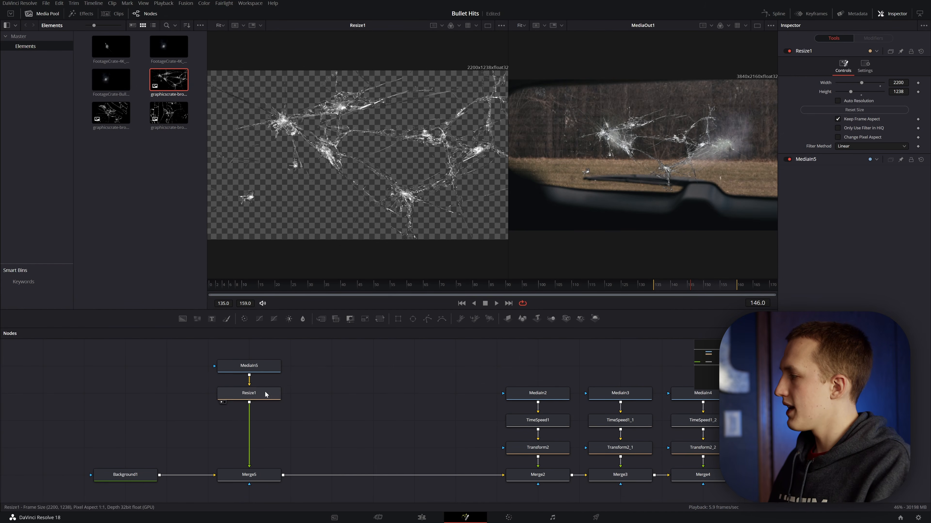
- Add a TimeSpeed node and a Transform node between Resize1 and Merge5, and set TimeSpeed2's delay to 140
key("shift+space")
type("resitime")
key("Return")
key("shift+space")
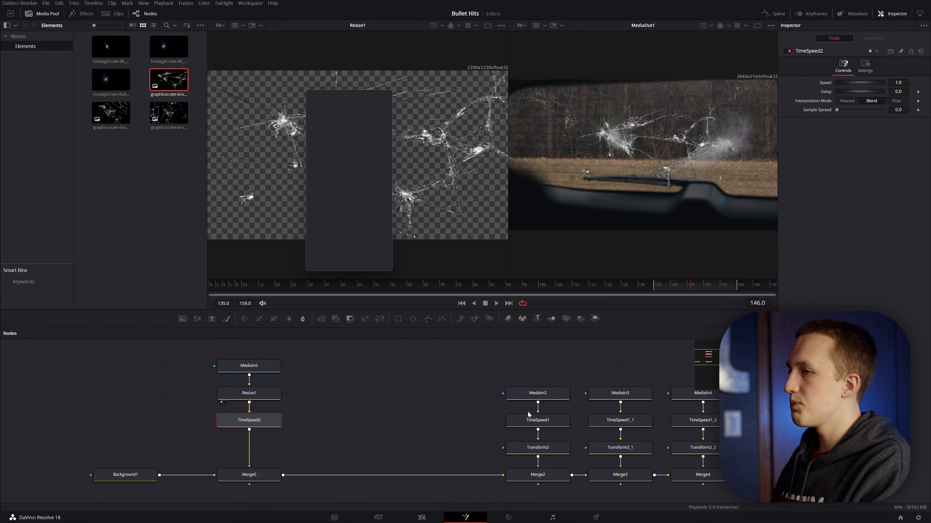
type("tran")
key("Return")
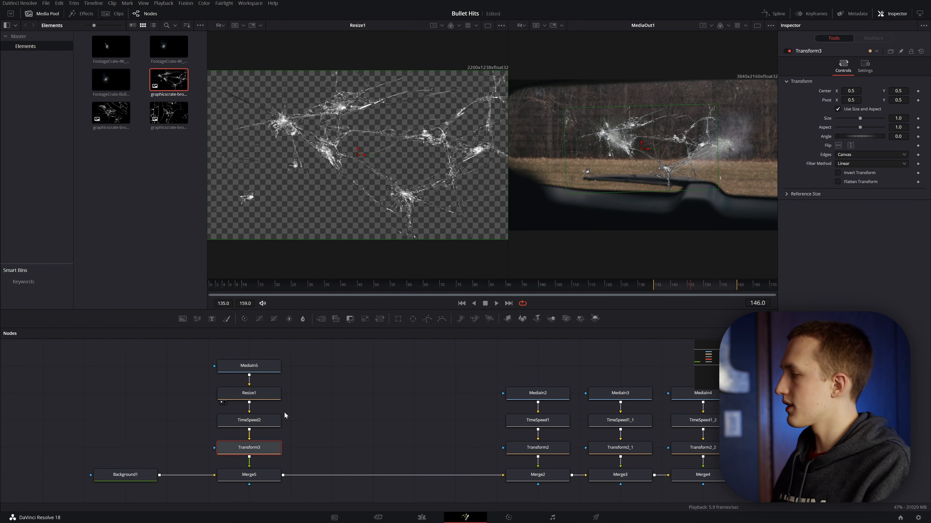
left_click(279, 420)
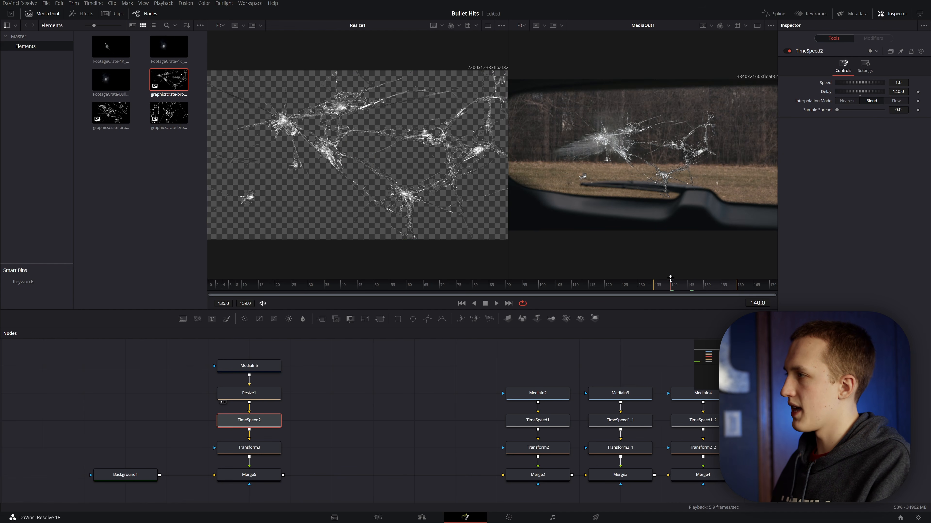
- Rotate Transform3 to about -166.9, scale it to 1.193 and move its center to about X -0.015, Y 0.752 over the left bullet impact
left_click(279, 449)
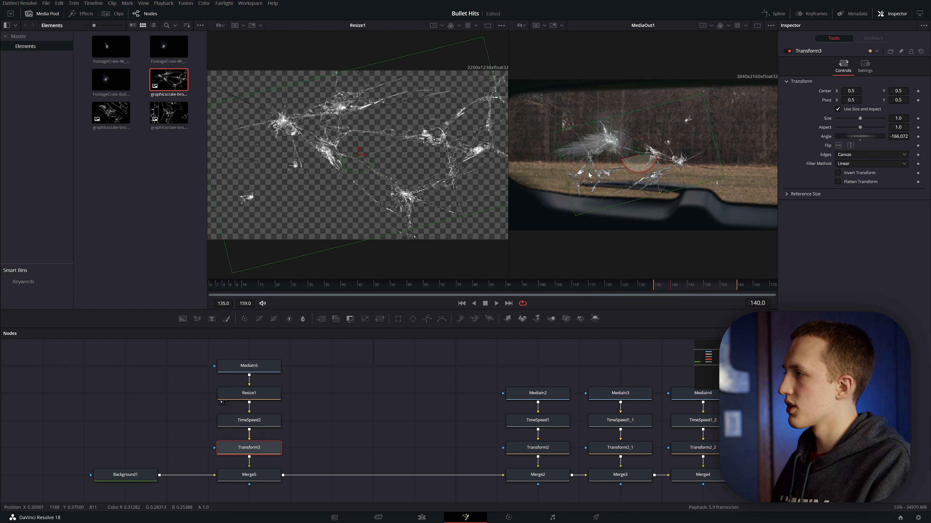
left_click_drag(638, 155, 577, 136)
mouse_move(898, 119)
left_mouse_down()
mouse_move(915, 119)
mouse_move(905, 119)
left_mouse_up()
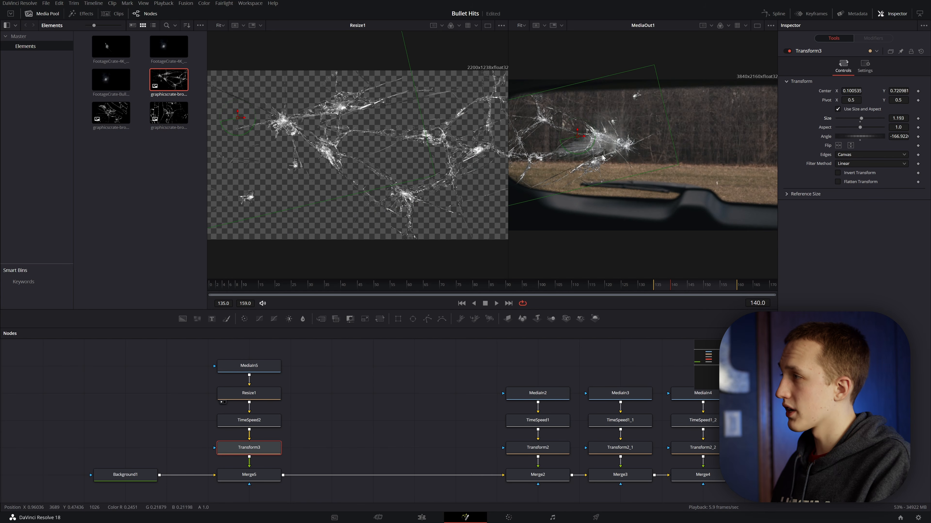
left_click_drag(577, 138, 560, 134)
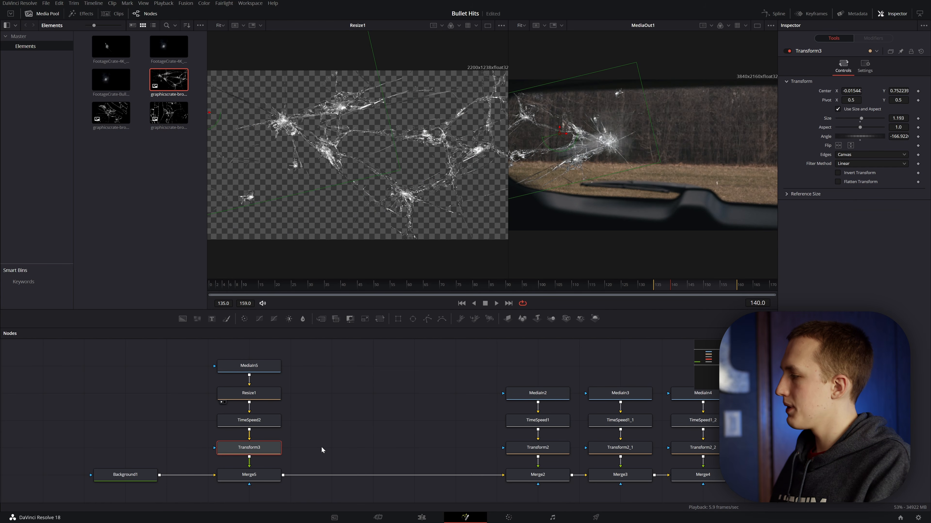
- Paste a copy of Transform3, feed it from TimeSpeed2, merge it after Merge5 and reposition its cracks around the same impact
key("ctrl+v")
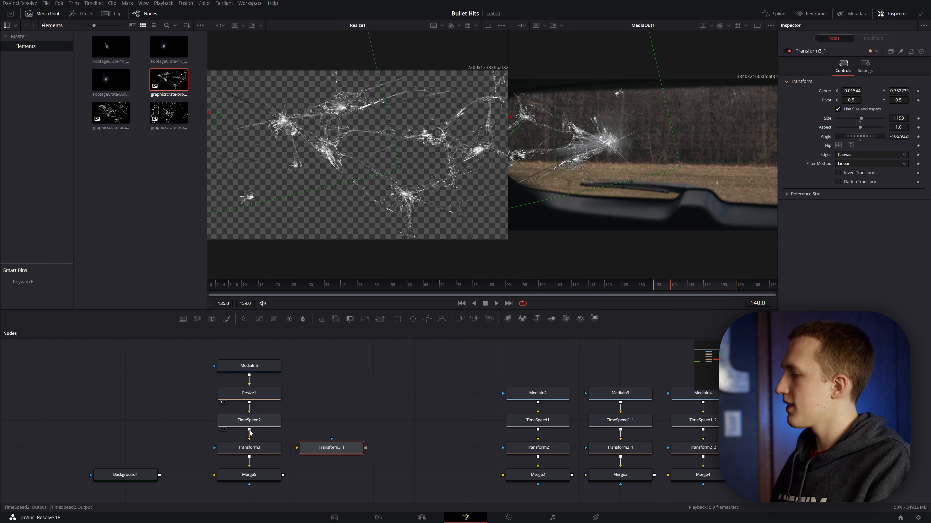
left_click_drag(306, 449, 359, 451)
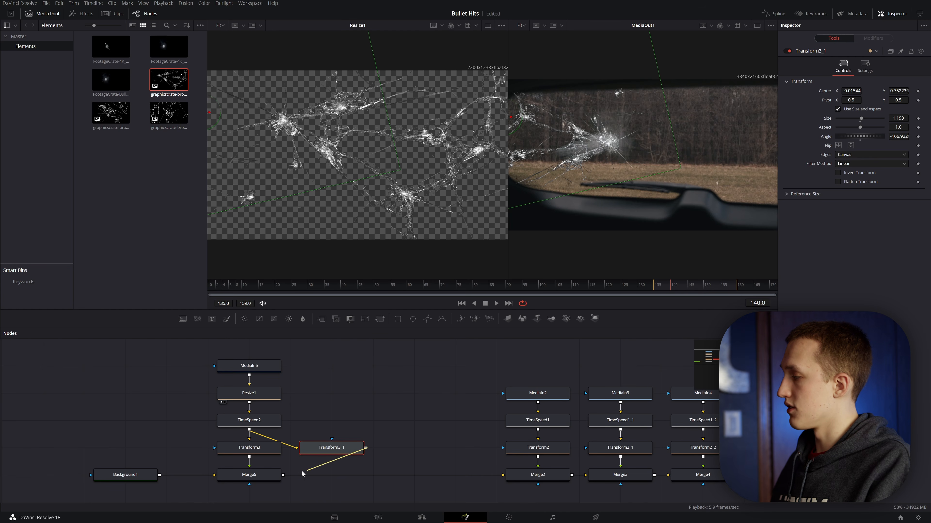
left_click_drag(302, 472, 284, 475)
left_click_drag(662, 145, 620, 172)
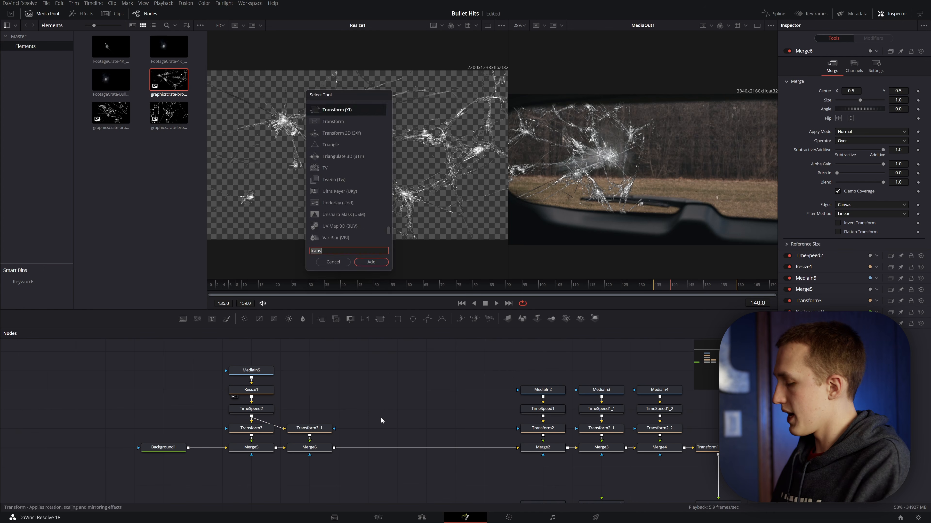
- Add a second TimeSpeed node fed by Resize1 and set its delay to 145
type("me")
key("Return")
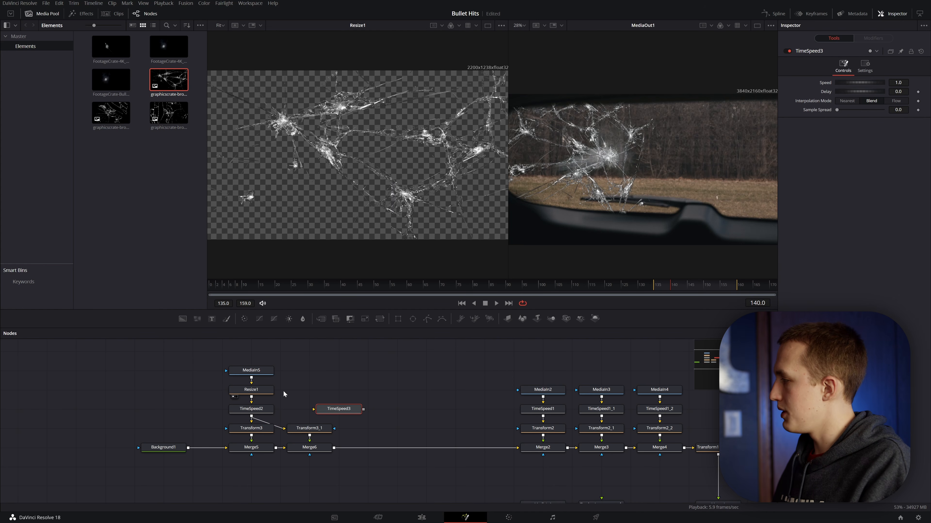
left_click_drag(252, 396, 272, 399)
left_click_drag(273, 398, 252, 396)
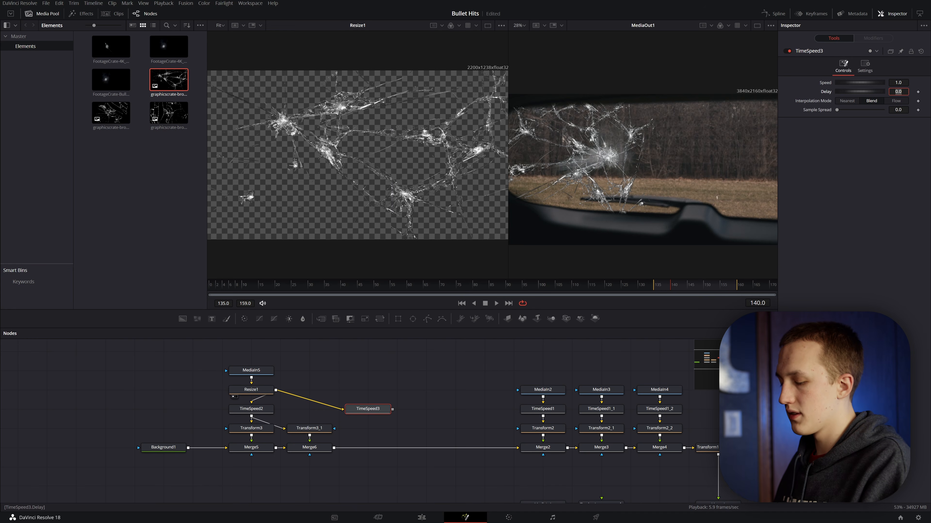
type("145")
key("Tab")
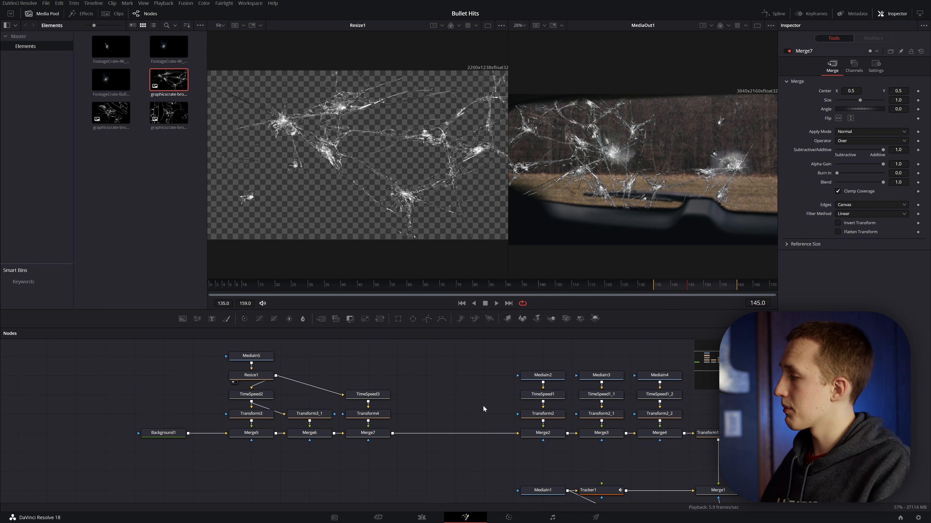
- Add another Transform node for an additional crack layer fed by TimeSpeed3
key("shift+space")
type("transform")
key("Return")
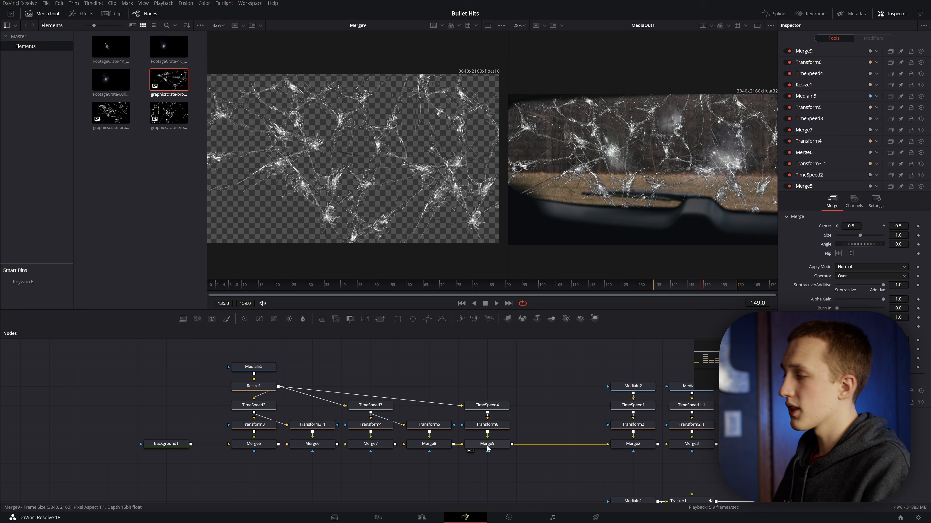
- Move the crack node group above the Background1 line and merge Merge9 over Background1 through a new Merge10
left_click_drag(511, 464, 212, 340)
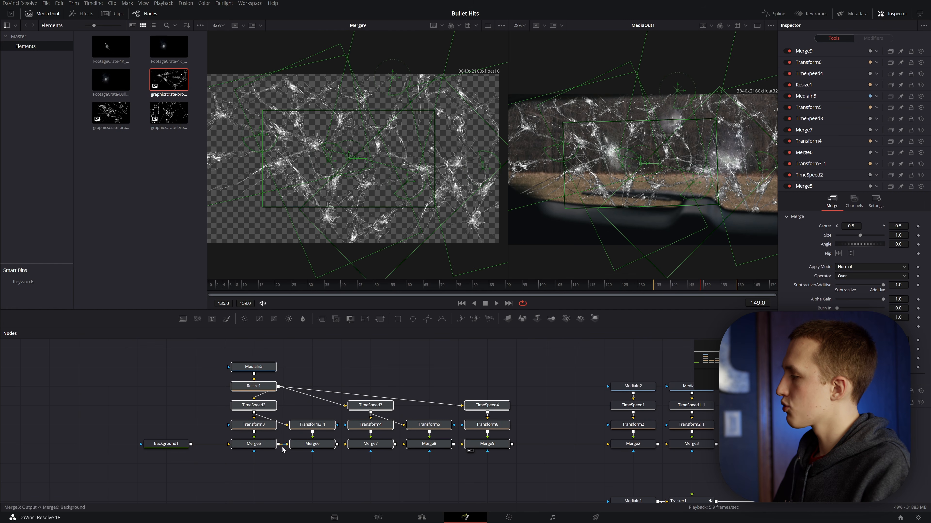
left_click_drag(256, 444, 256, 426)
left_click(273, 457)
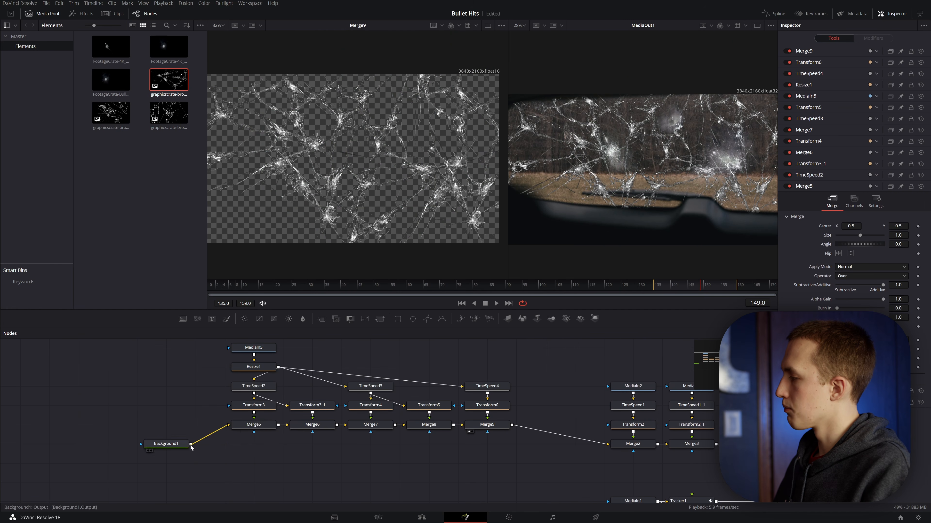
left_click_drag(450, 445, 513, 426)
scroll(436, 446, "up", 3)
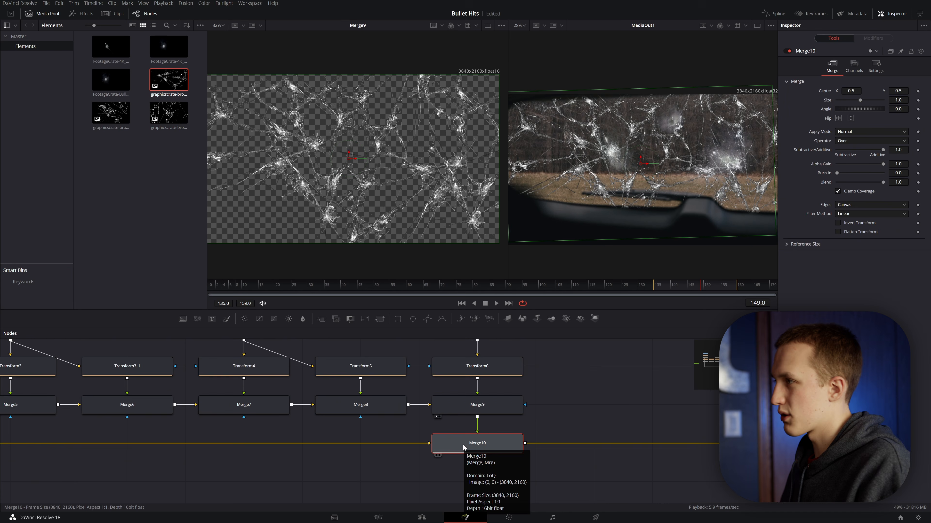
- Lower Merge10's blend to about 0.583 to soften the cracks
scroll(476, 445, "down", 3)
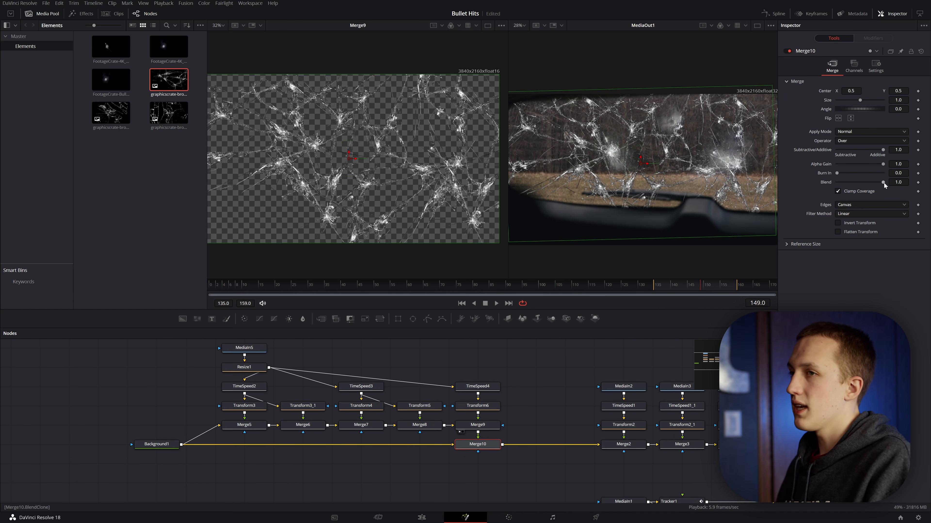
left_click_drag(883, 182, 866, 185)
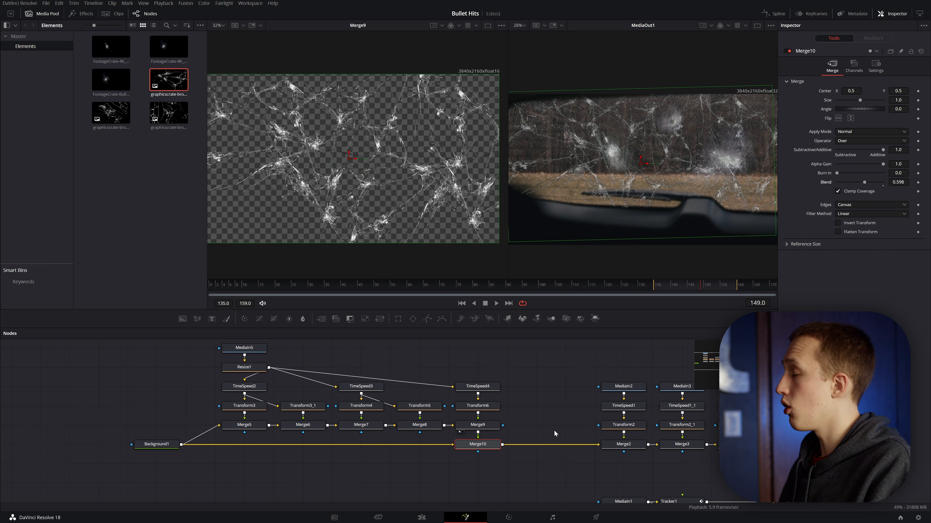
left_click_drag(870, 186, 863, 189)
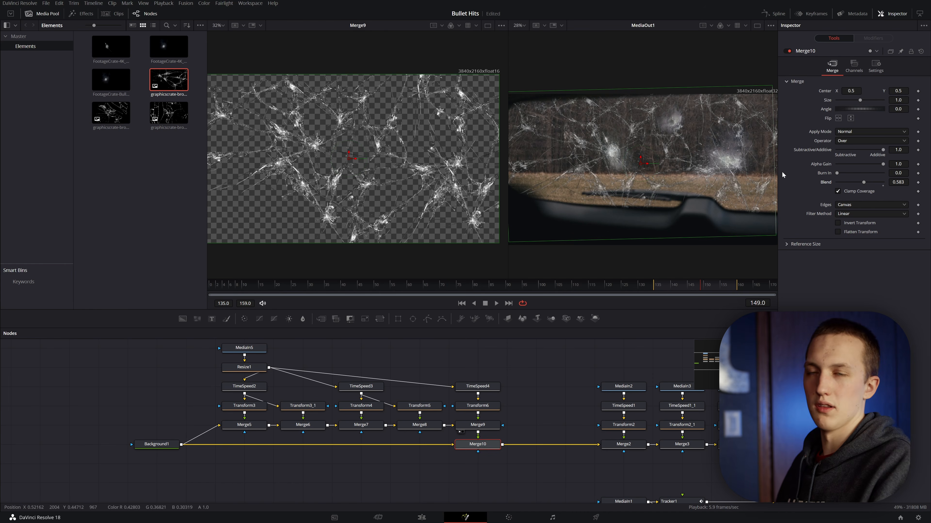
- Add a BrightnessContrast node between Transform1 and Merge1
scroll(731, 139, "up", 3)
scroll(728, 147, "down", 2)
left_click_drag(577, 406, 305, 340)
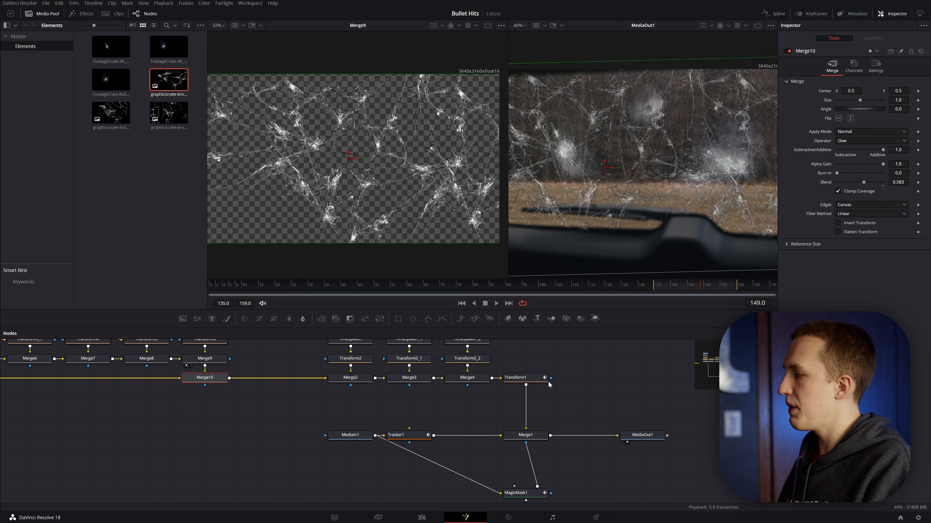
left_click(528, 381)
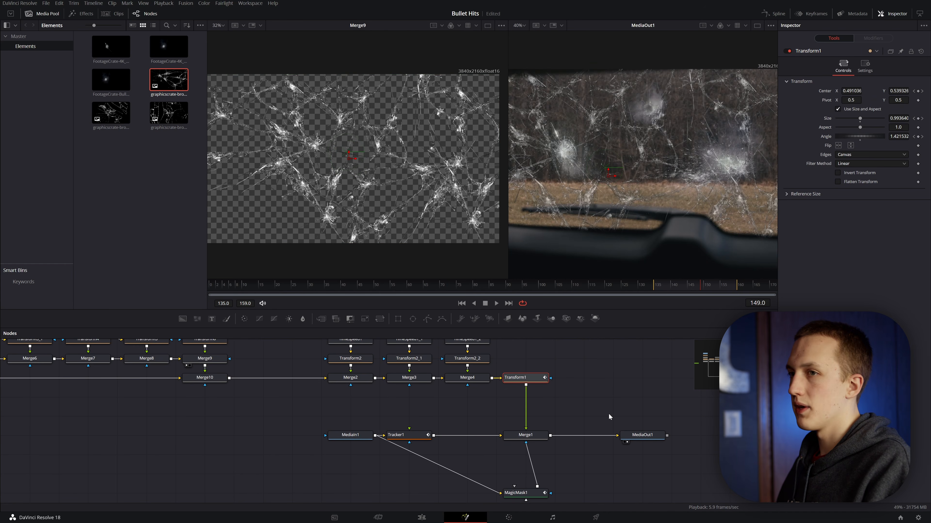
key("shift+space")
type("brigh")
key("Return")
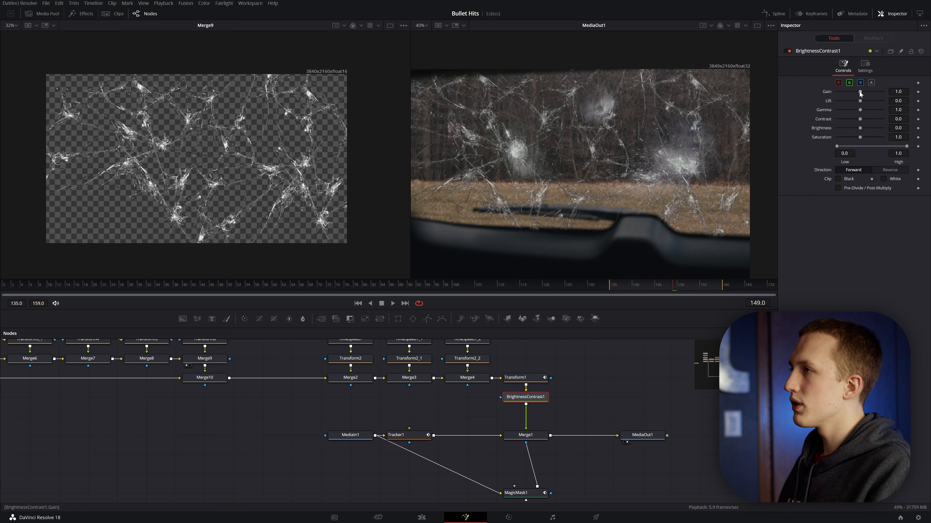
- Set BrightnessContrast1's gain to about 1.175 and gamma to 0.841, and check the composite at frame 151
left_click_drag(860, 92, 892, 110)
mouse_move(901, 92)
left_mouse_down()
mouse_move(912, 91)
mouse_move(894, 110)
mouse_move(903, 92)
left_mouse_up()
scroll(615, 143, "down", 2)
scroll(615, 143, "up", 1)
left_click(642, 435)
left_click(678, 285)
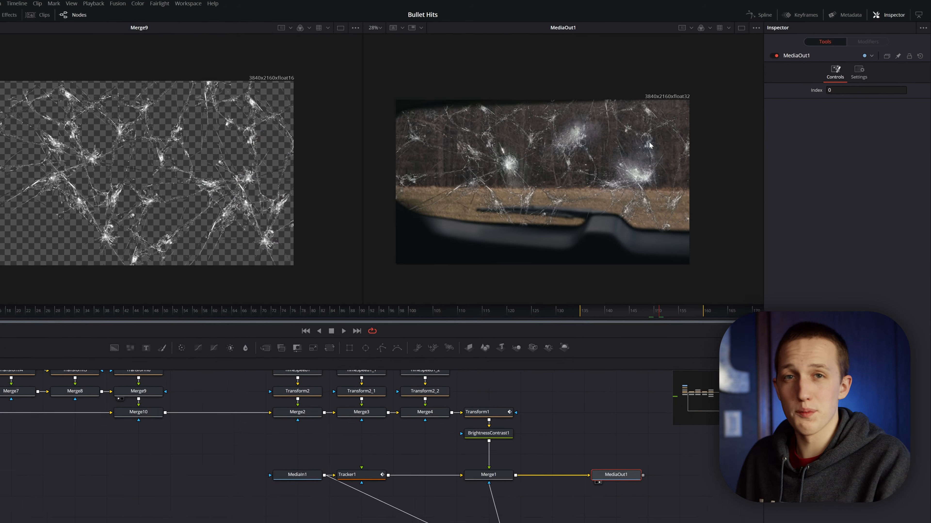
- Add a Lens Blur node after BrightnessContrast1 and reduce its blur size to 2.2
key("shift+space")
type("lens")
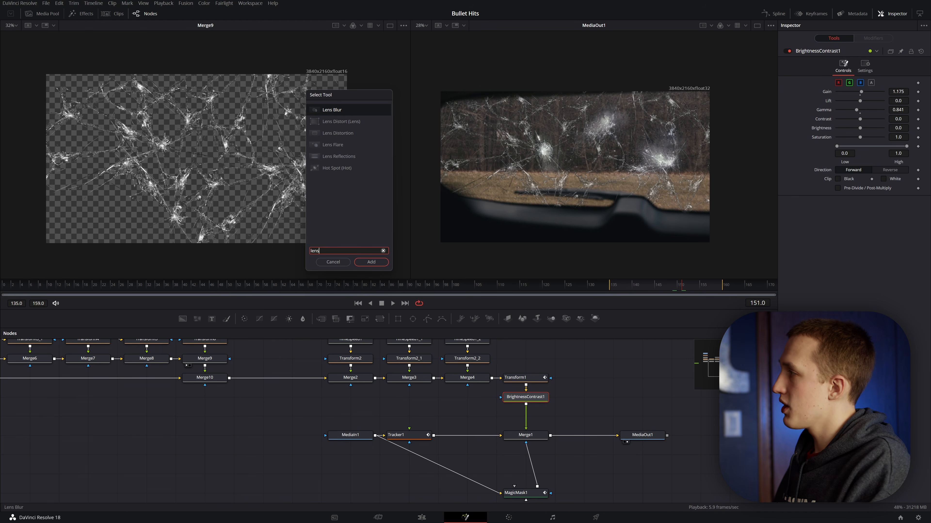
key("Return")
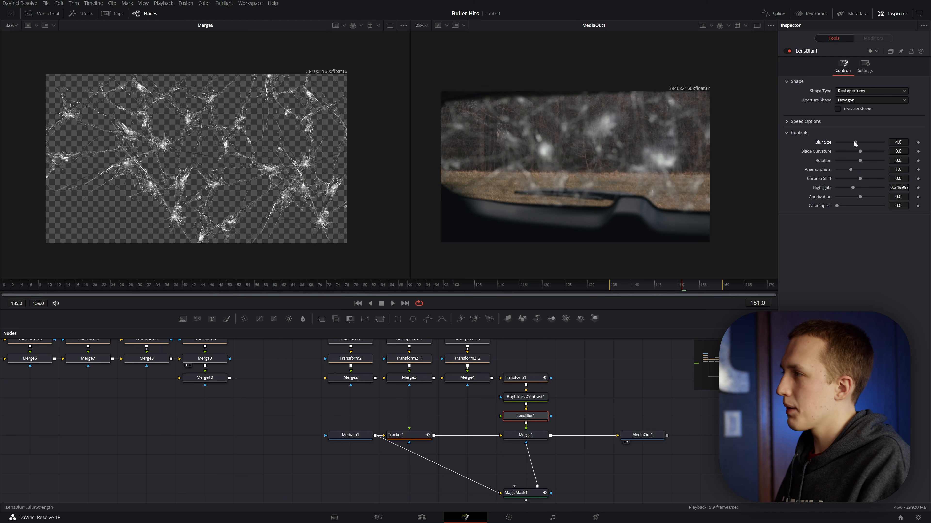
left_click_drag(855, 142, 844, 142)
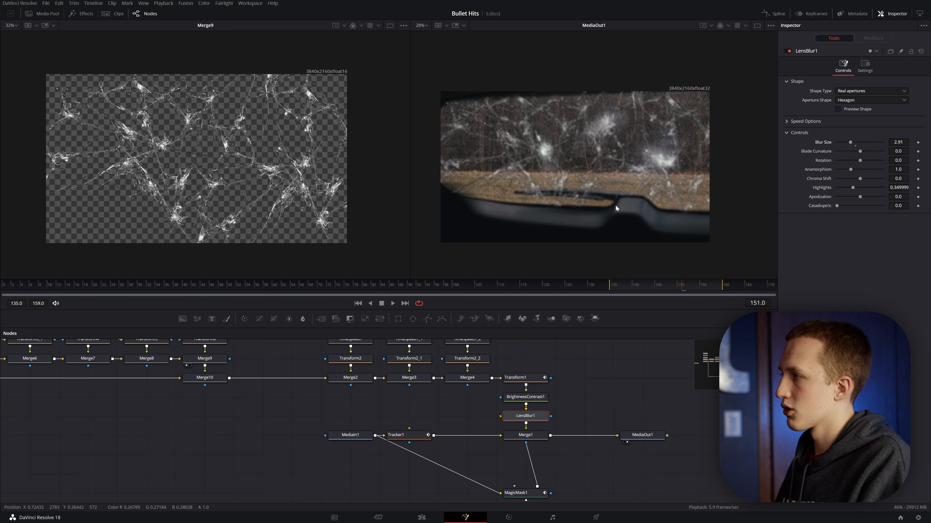
left_click_drag(847, 143, 847, 142)
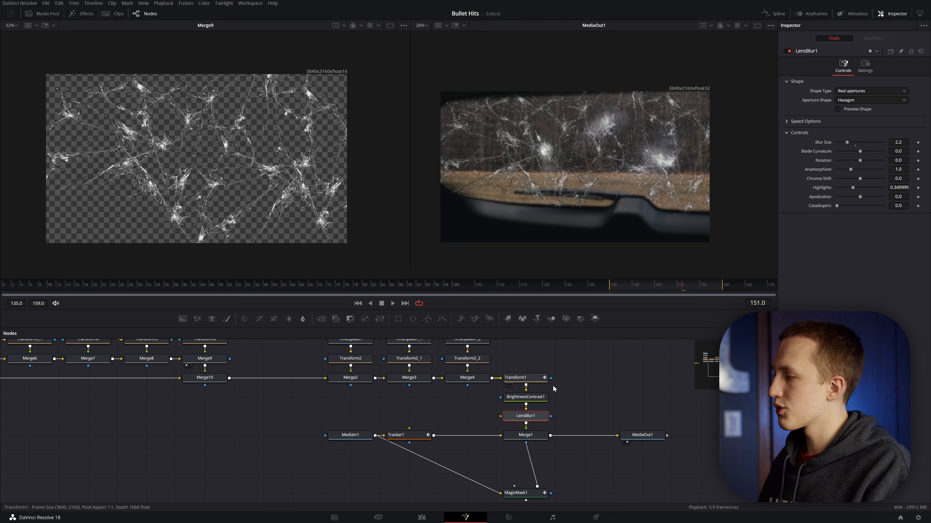
- Enable Motion Blur in Transform1's settings
left_click(528, 377)
left_click(864, 66)
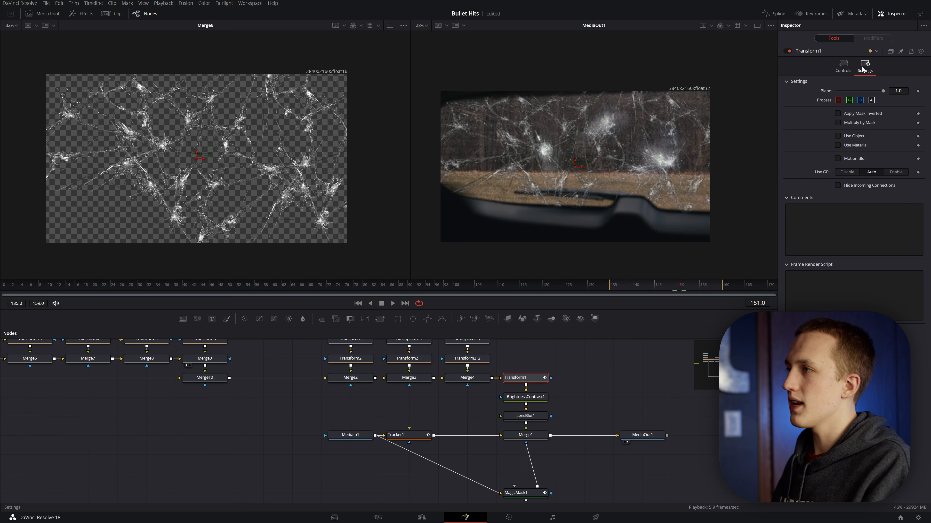
left_click(837, 158)
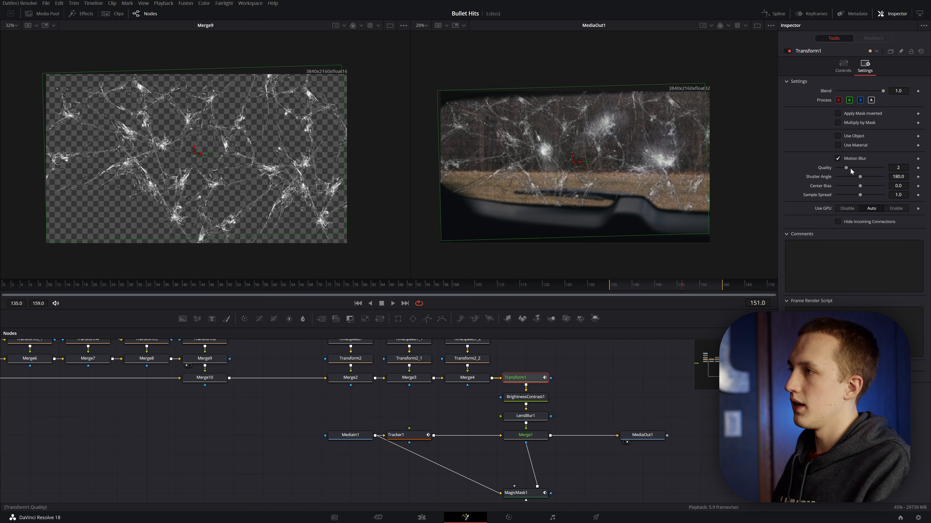